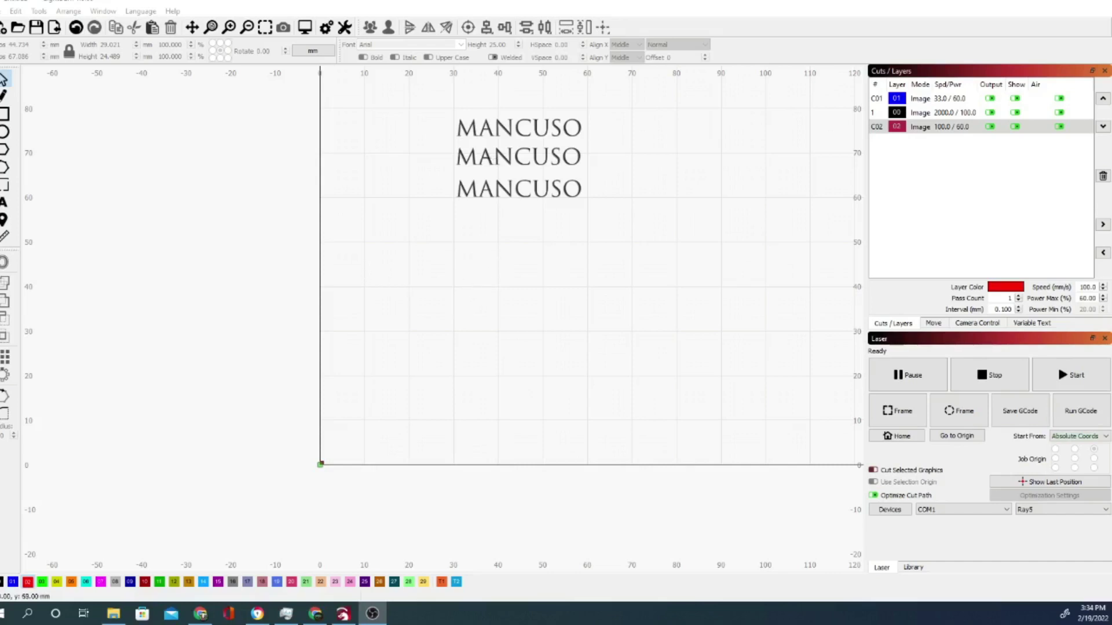
Select all three MANCUSO rows and show layer 00's settings (2000 speed, 100 power)
drag(434, 107, 645, 293)
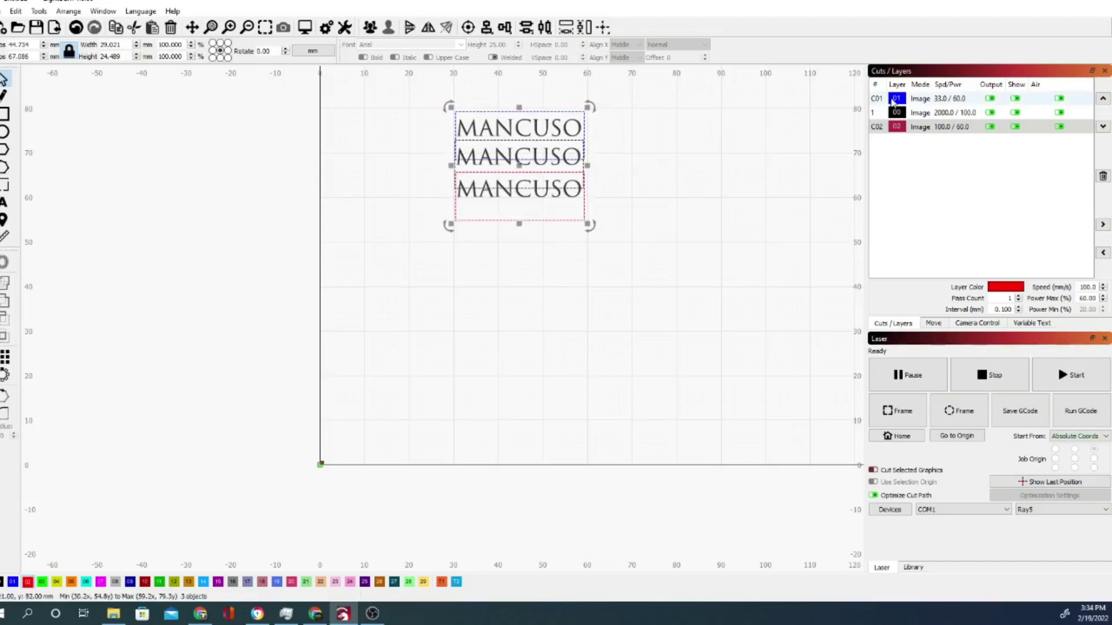
click(922, 117)
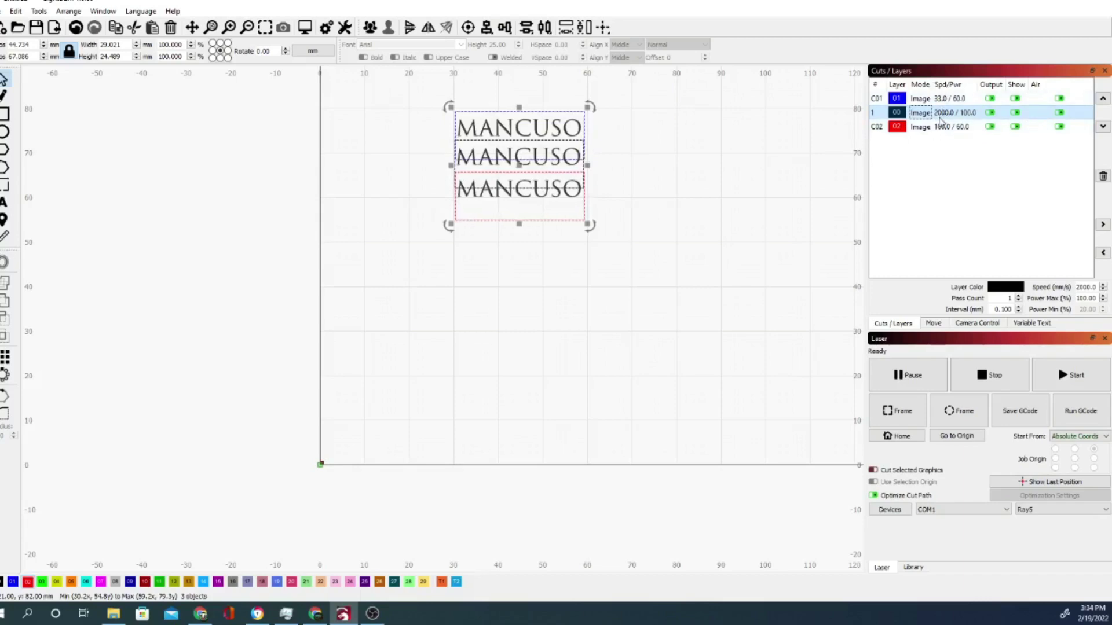
In layer 00's Cut Settings Editor, set speed to 67 and max power to 60
double_click(942, 119)
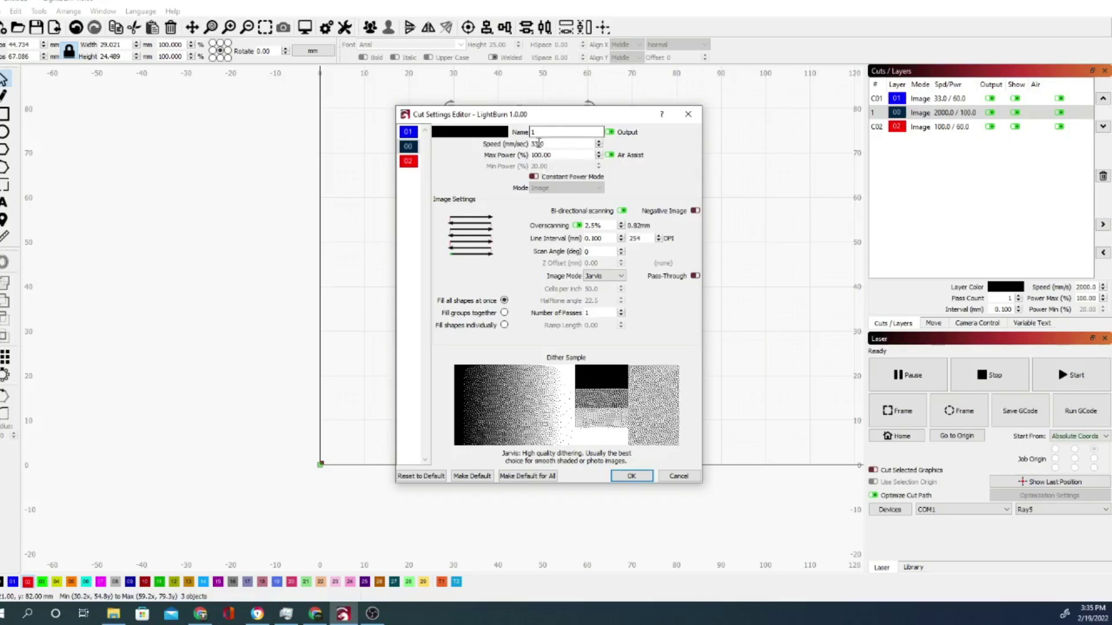
click(538, 144)
key(Return)
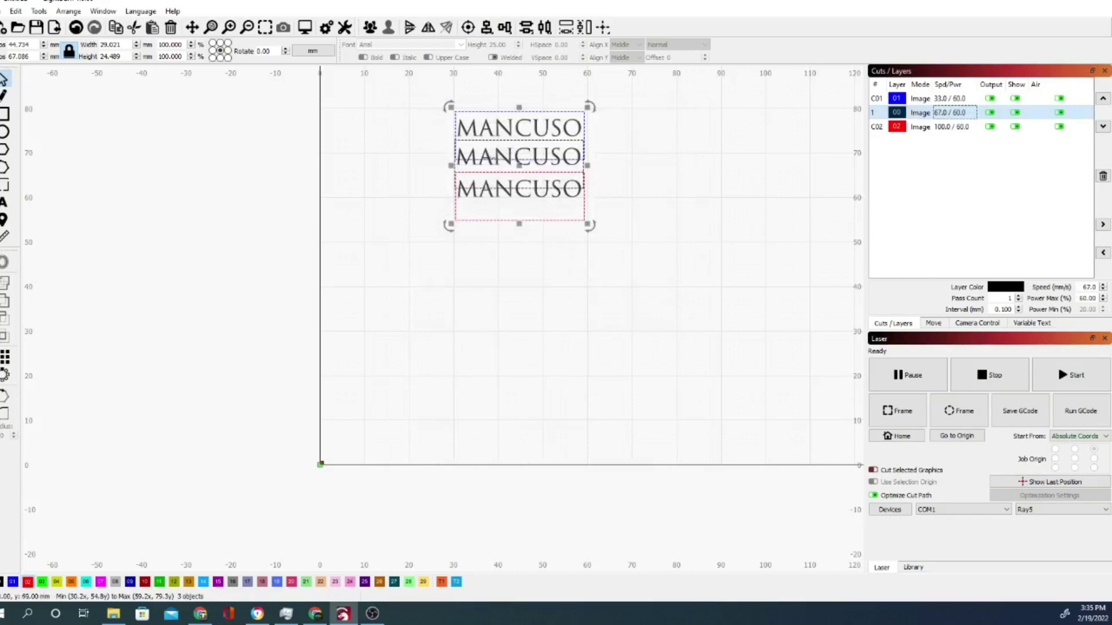
Move the third and middle MANCUSO rows farther down, then select the top row
click(516, 297)
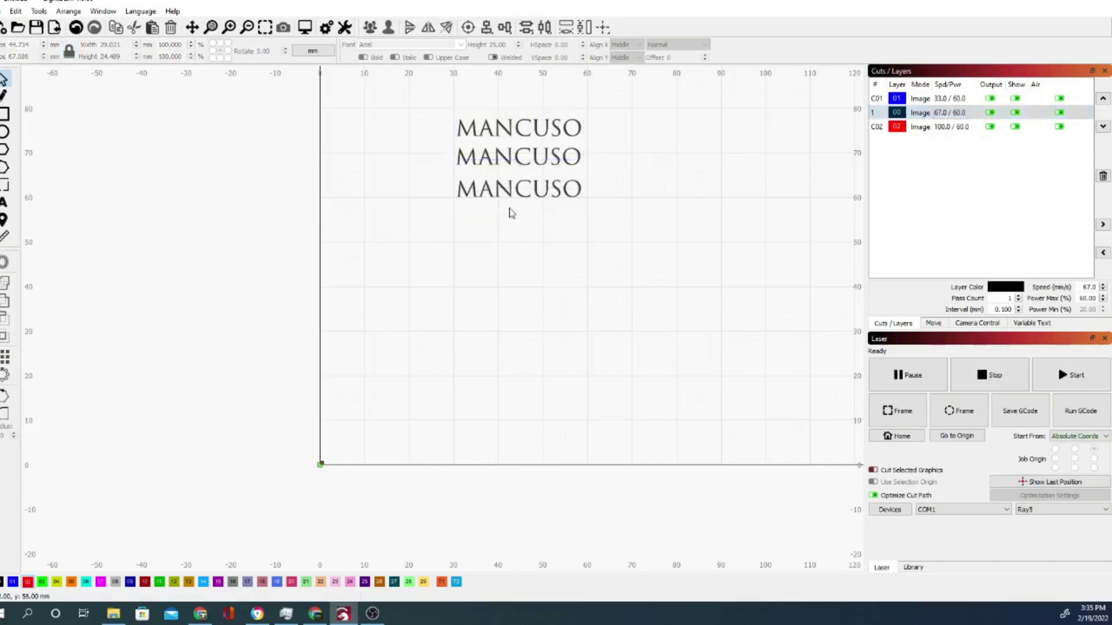
drag(510, 195, 511, 279)
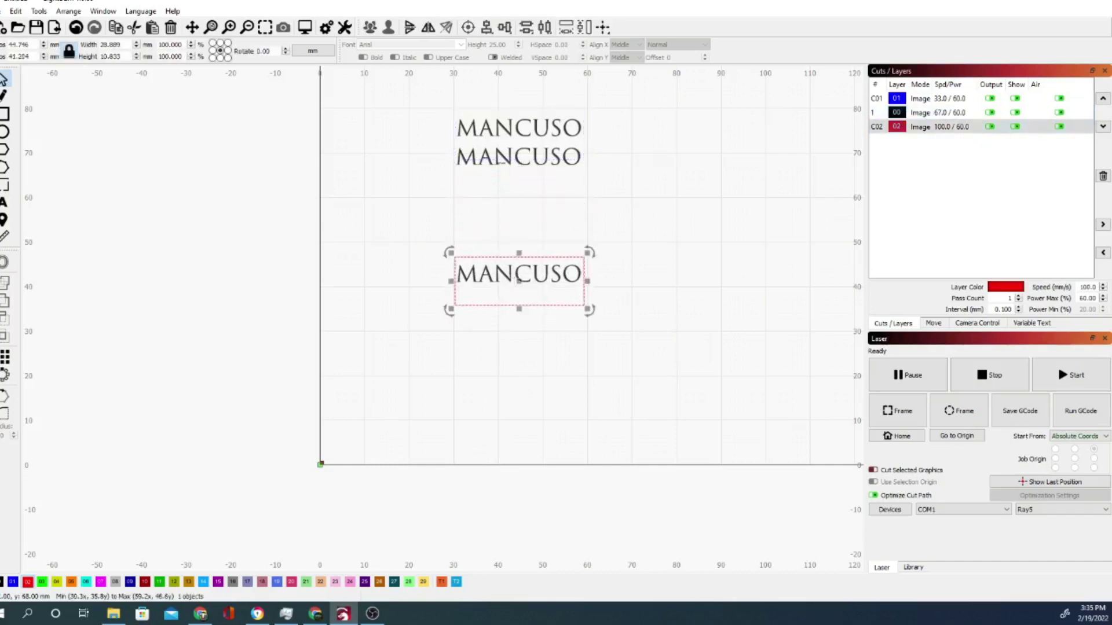
click(502, 165)
drag(502, 165, 503, 212)
click(479, 159)
click(497, 137)
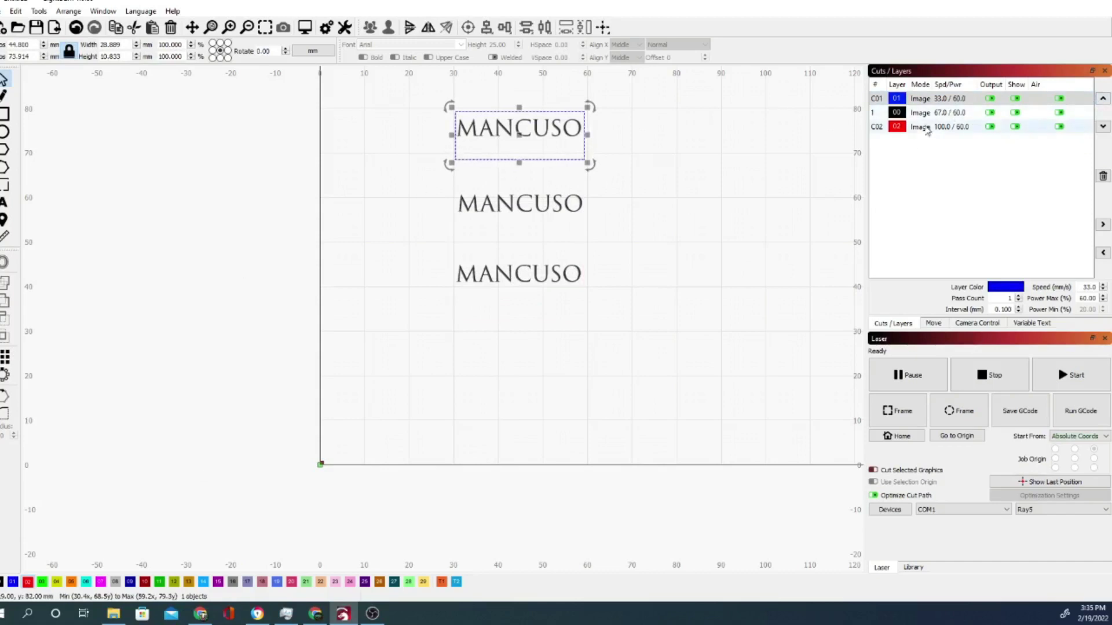
Put the top MANCUSO on green layer 03, paste a copy, and swap their positions
click(43, 582)
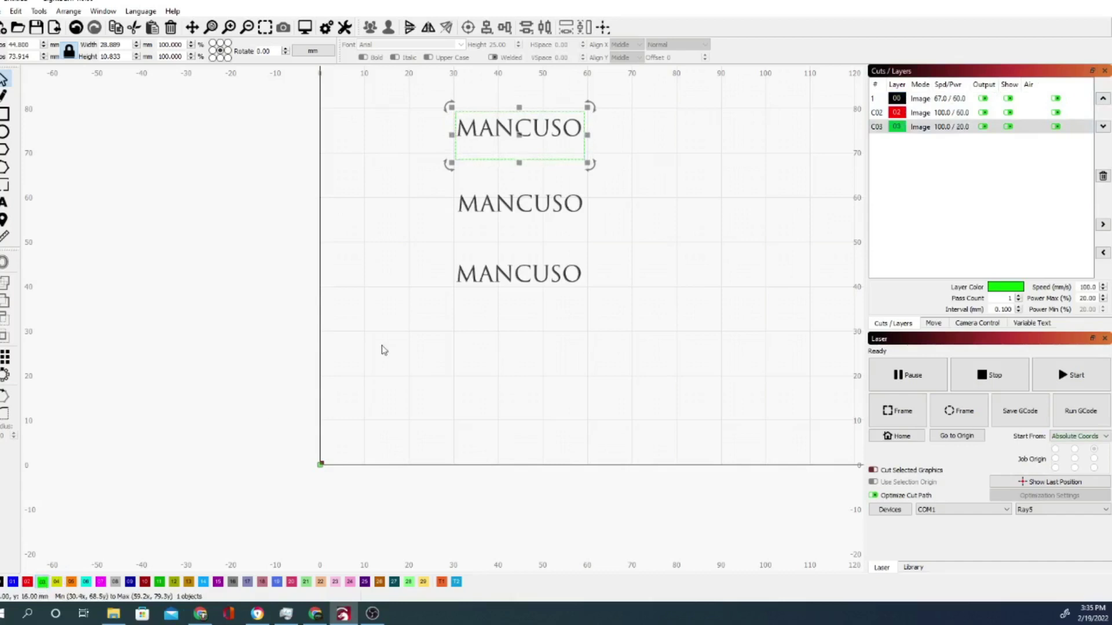
key(ctrl+v)
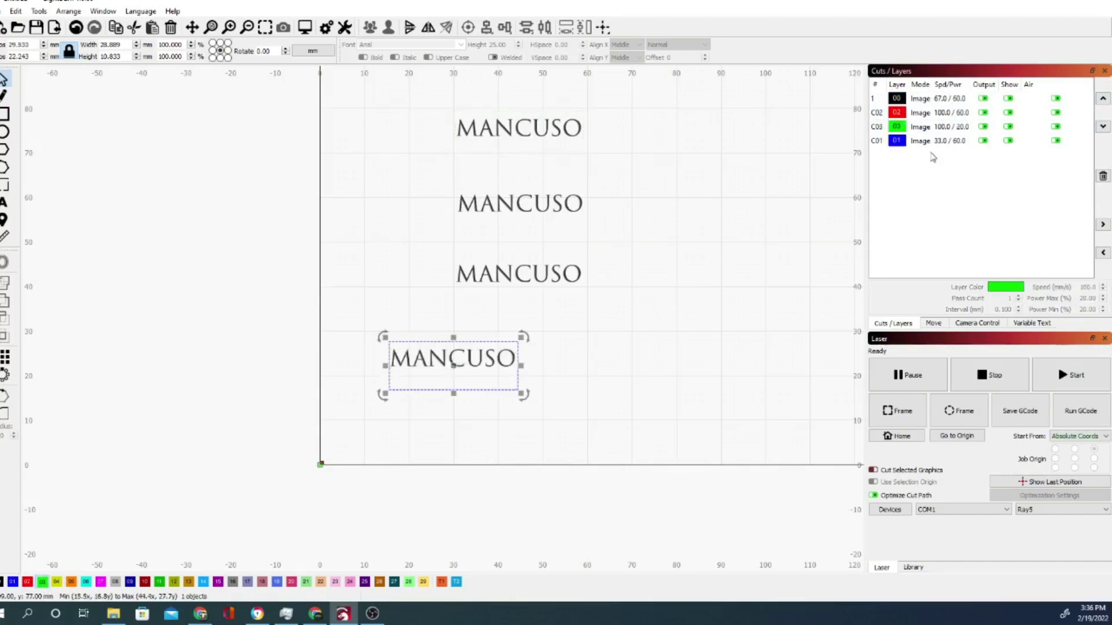
click(545, 137)
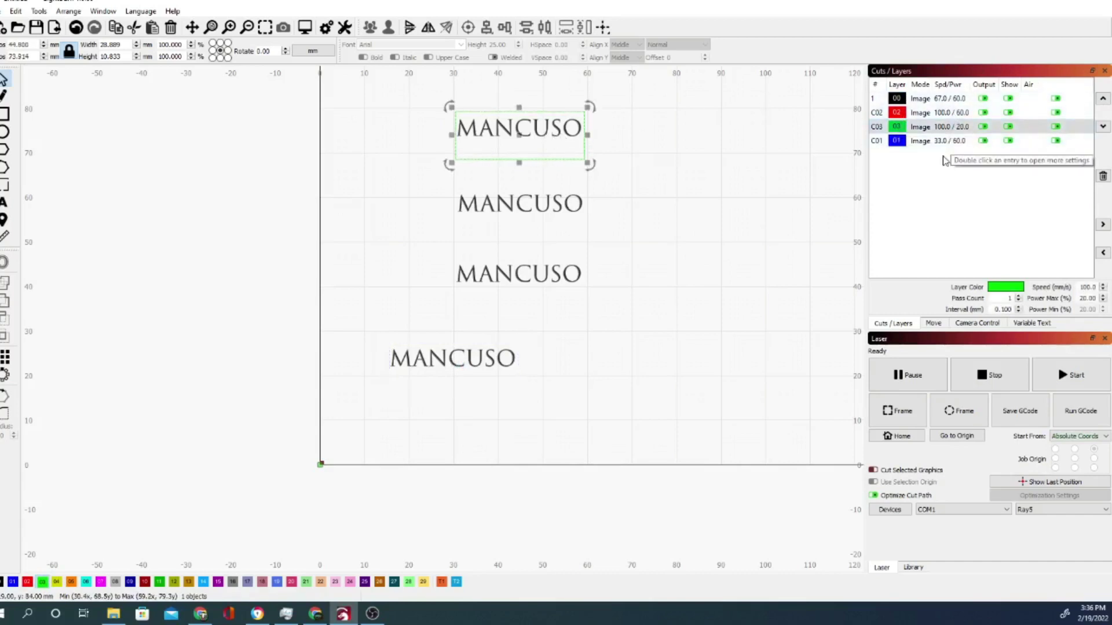
click(471, 369)
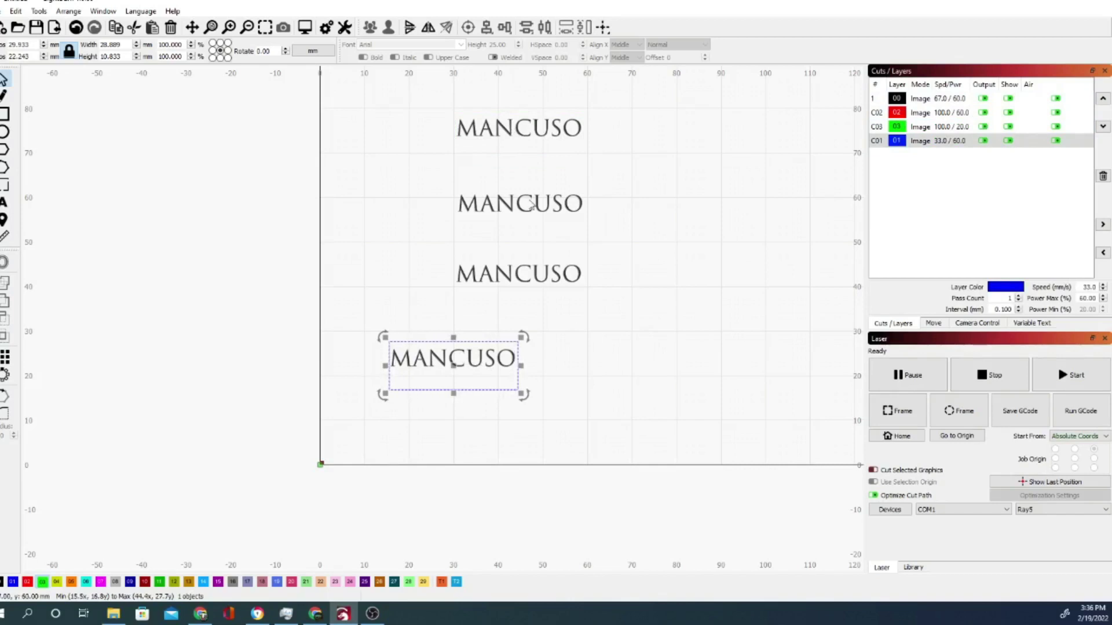
click(528, 202)
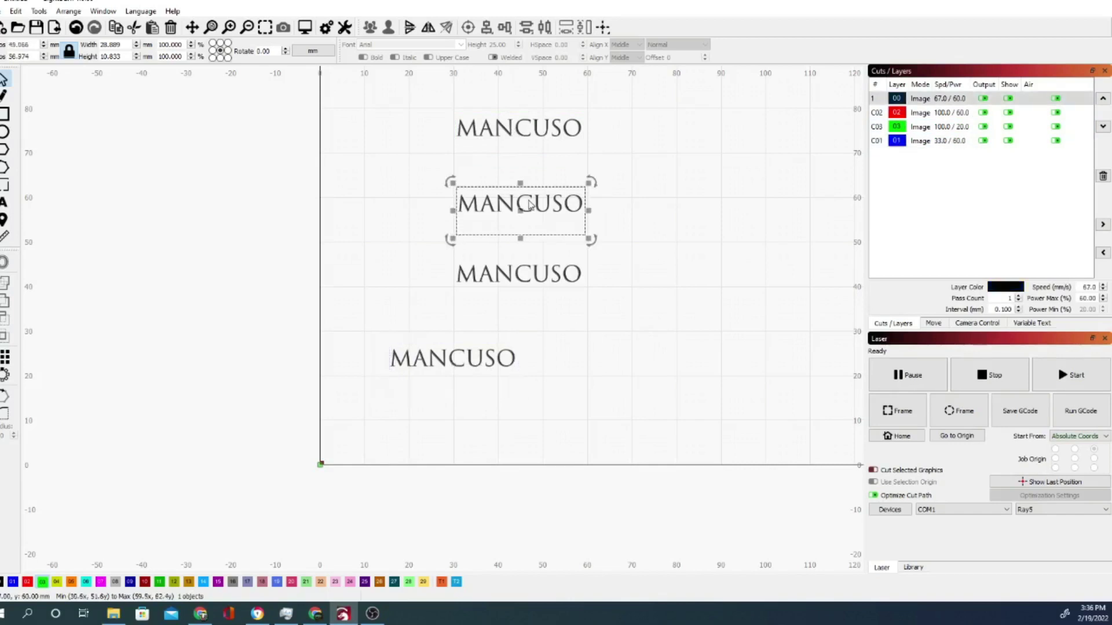
click(537, 138)
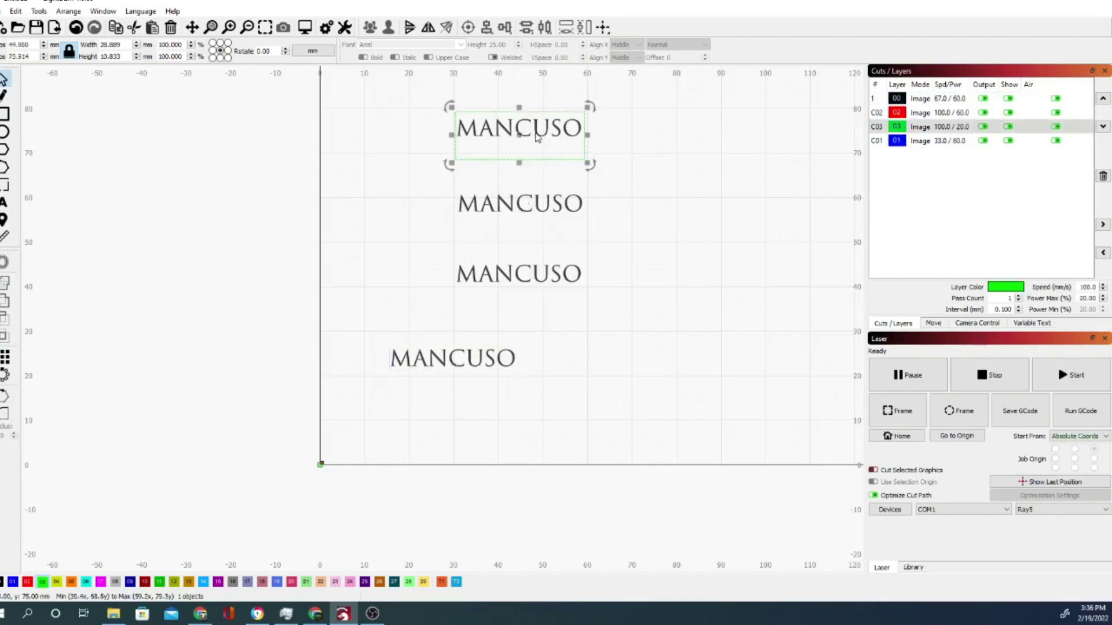
drag(525, 125, 725, 407)
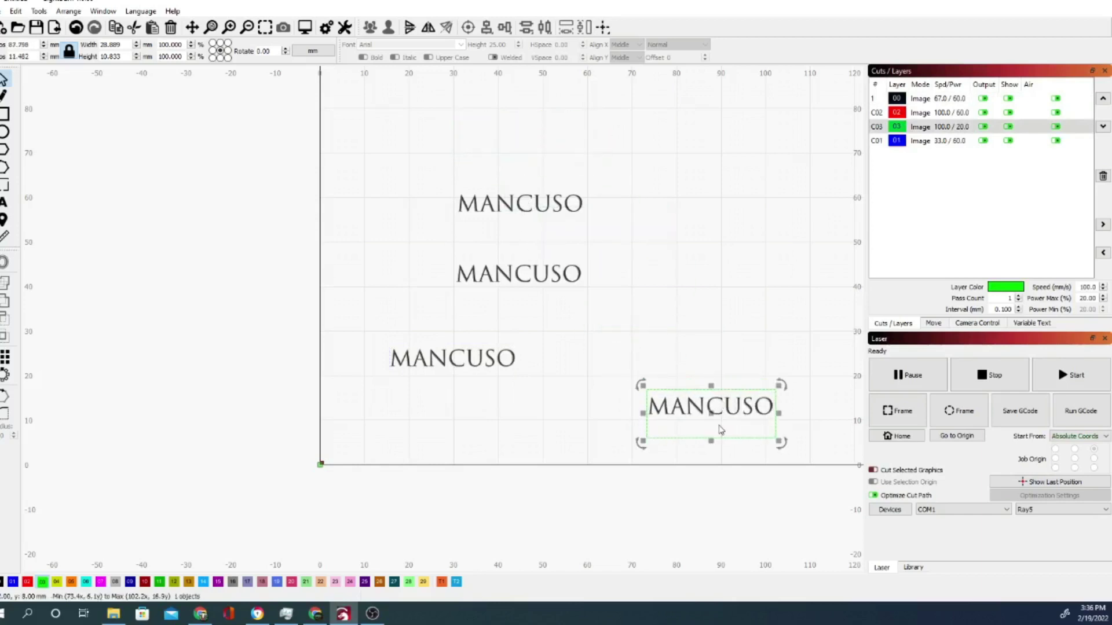
drag(438, 362, 506, 132)
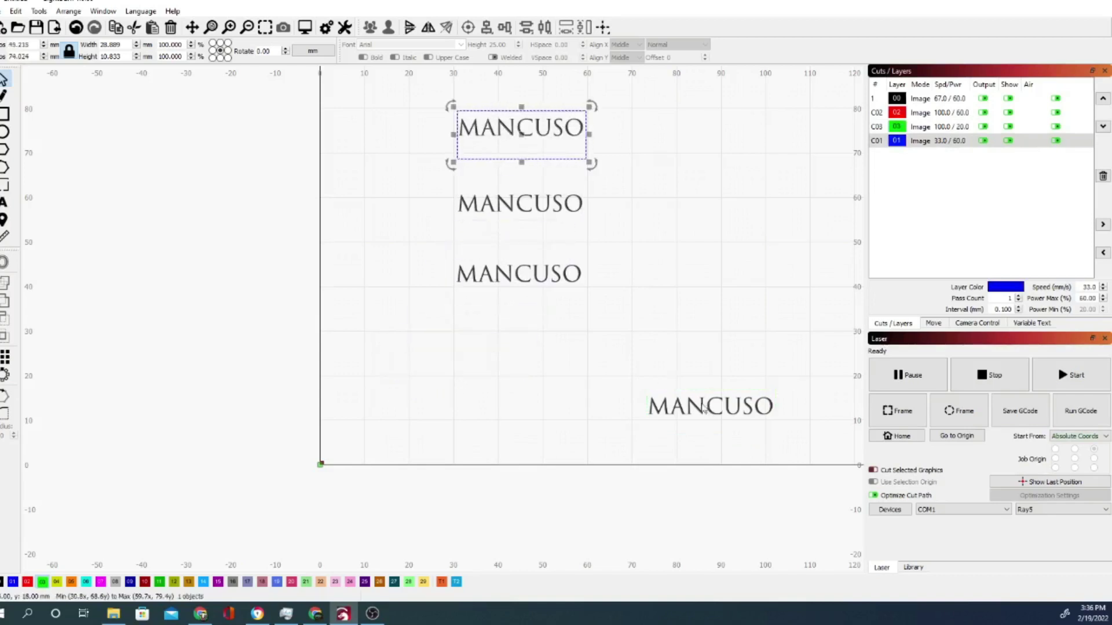
Raise the right-hand MANCUSO onto yellow layer 04, and paste another copy below it on green 03
click(711, 409)
drag(711, 408, 720, 314)
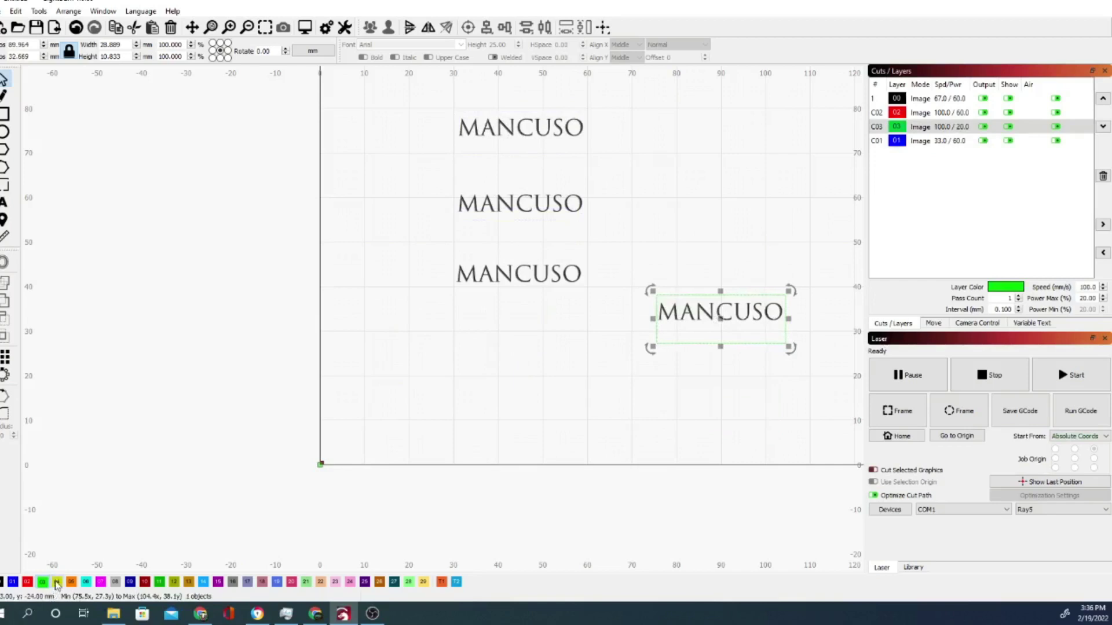
click(56, 582)
key(ctrl+v)
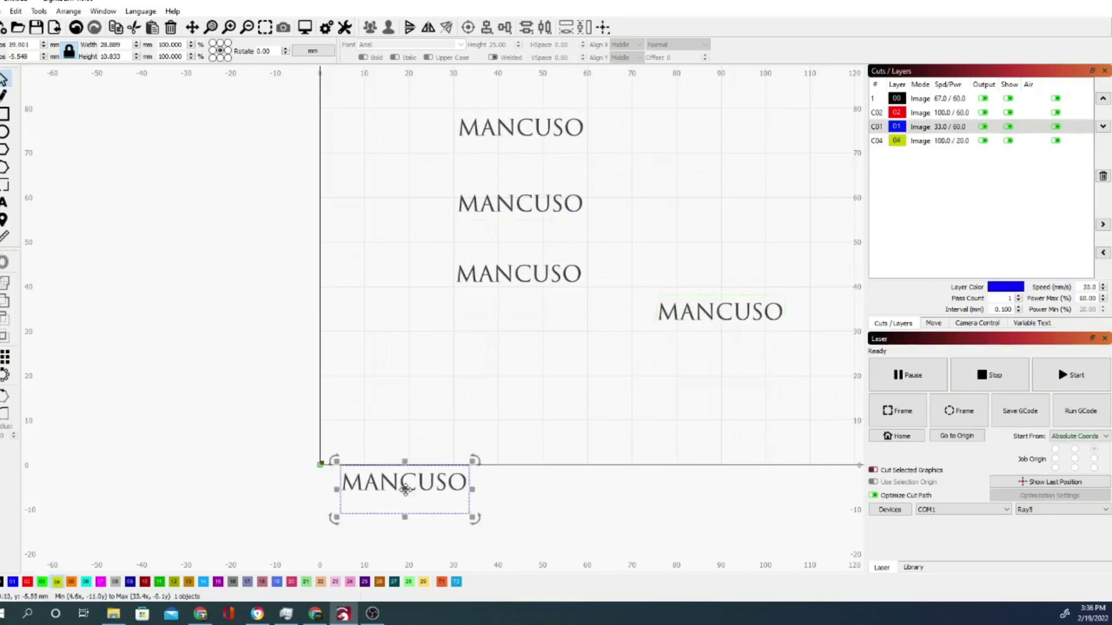
drag(404, 492, 701, 353)
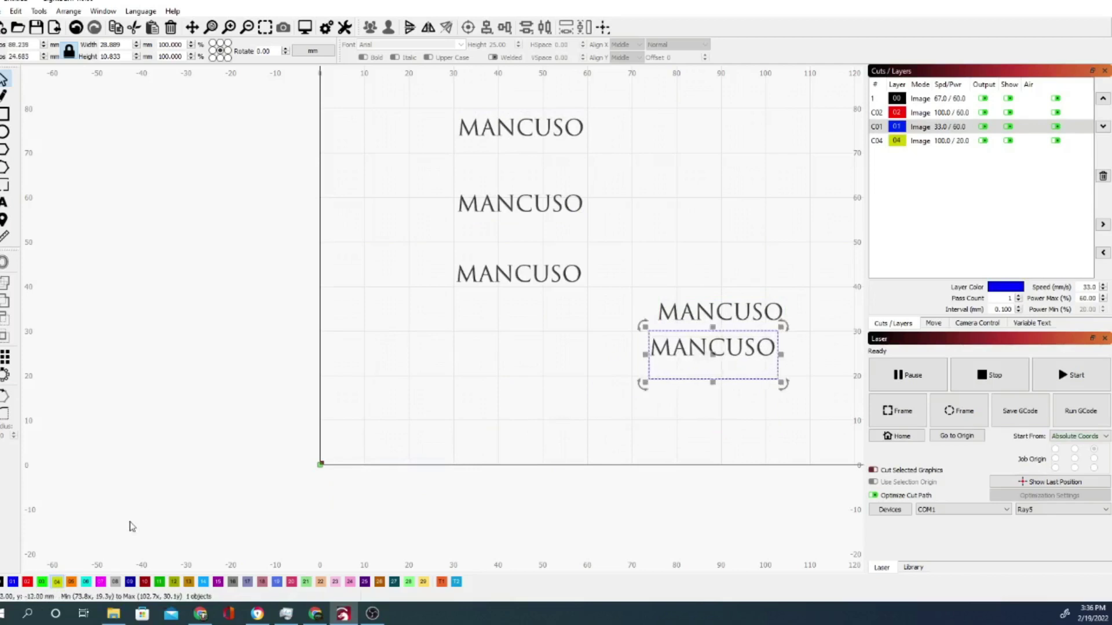
click(41, 582)
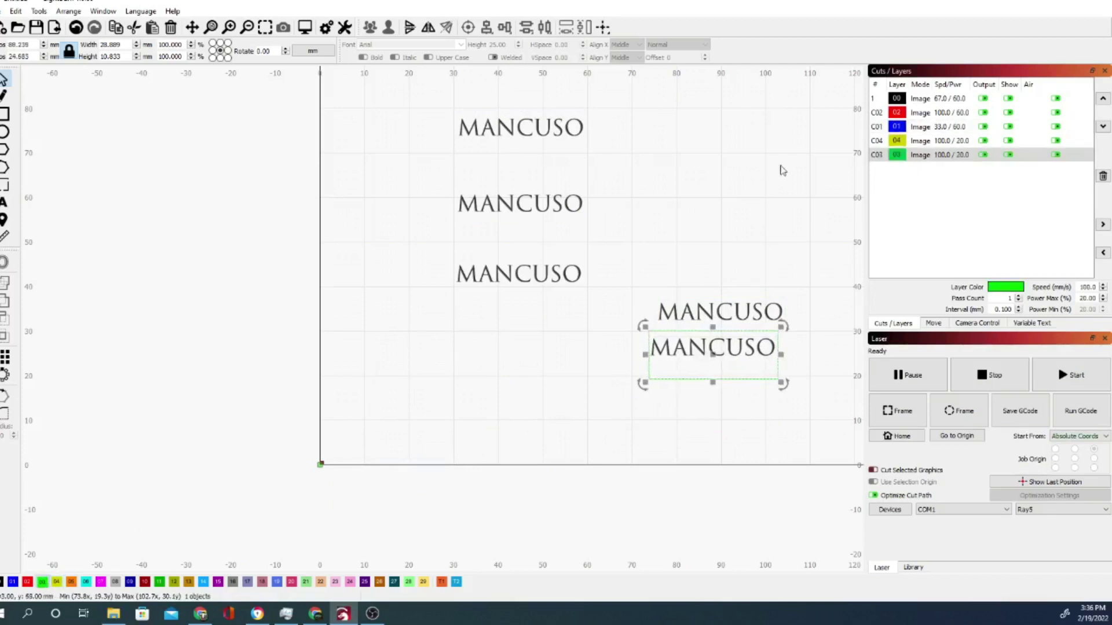
Reorder the layer list so C02 sits below C01 and C03 above C04
click(878, 157)
drag(879, 160, 877, 126)
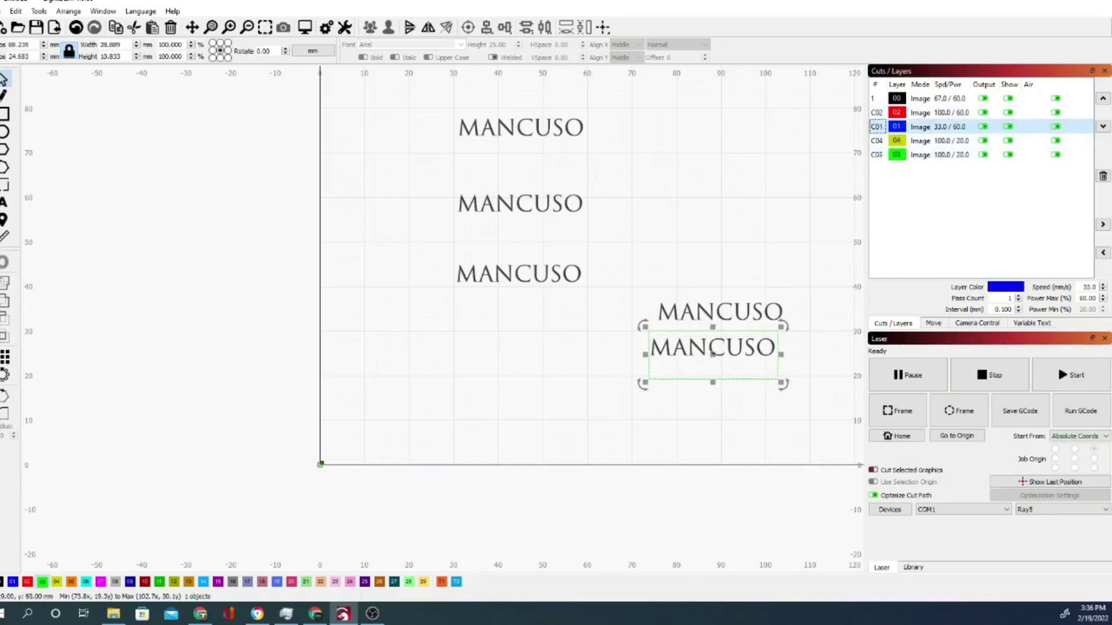
click(920, 154)
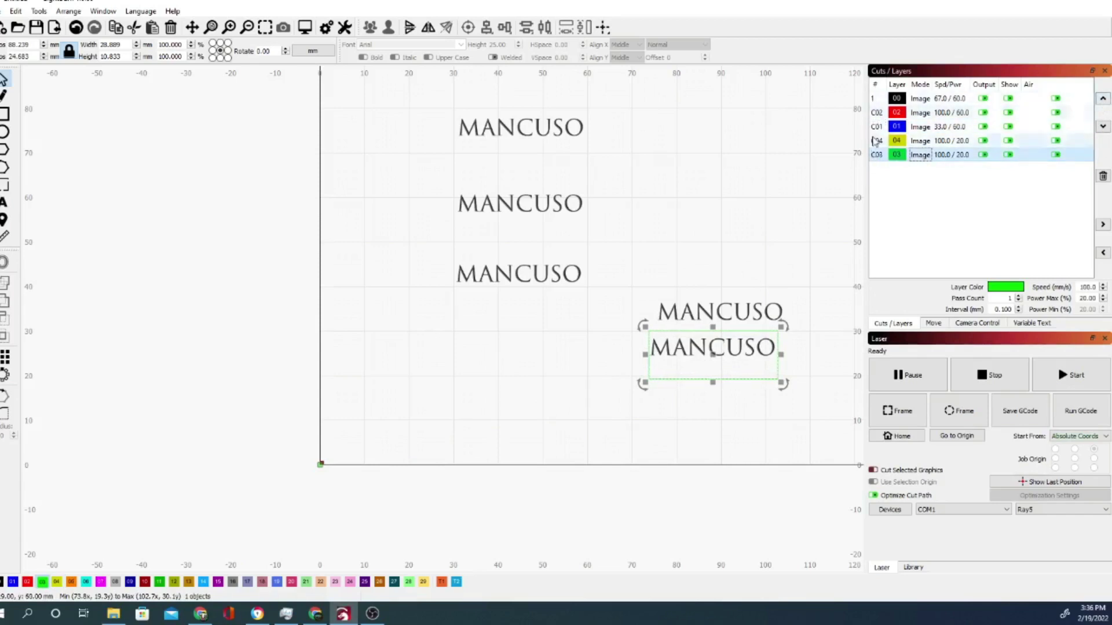
click(897, 155)
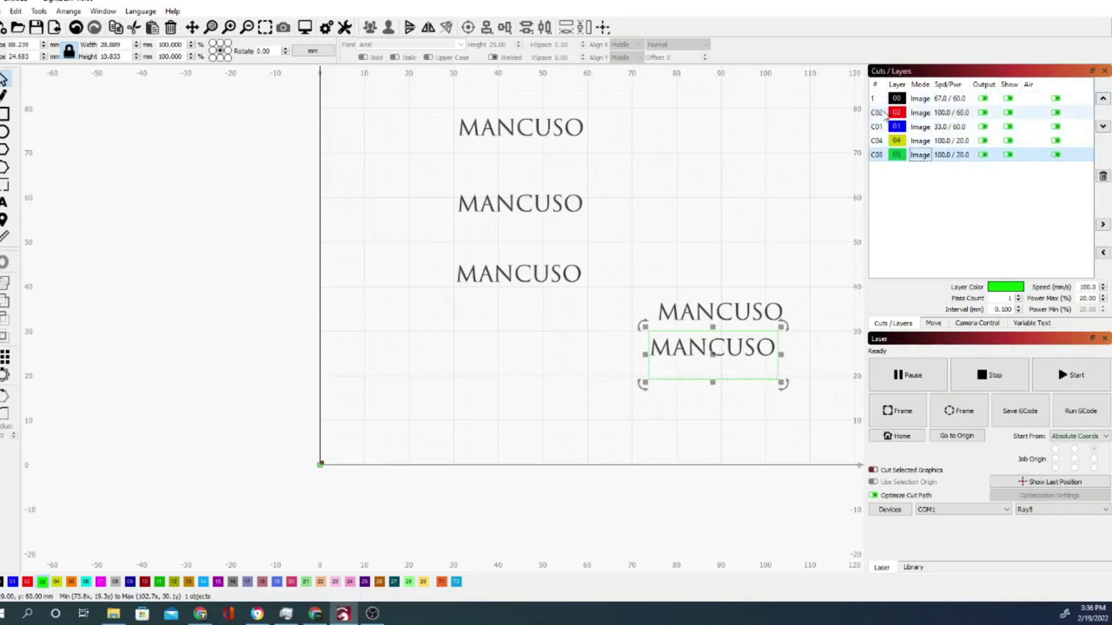
click(1008, 114)
click(1008, 113)
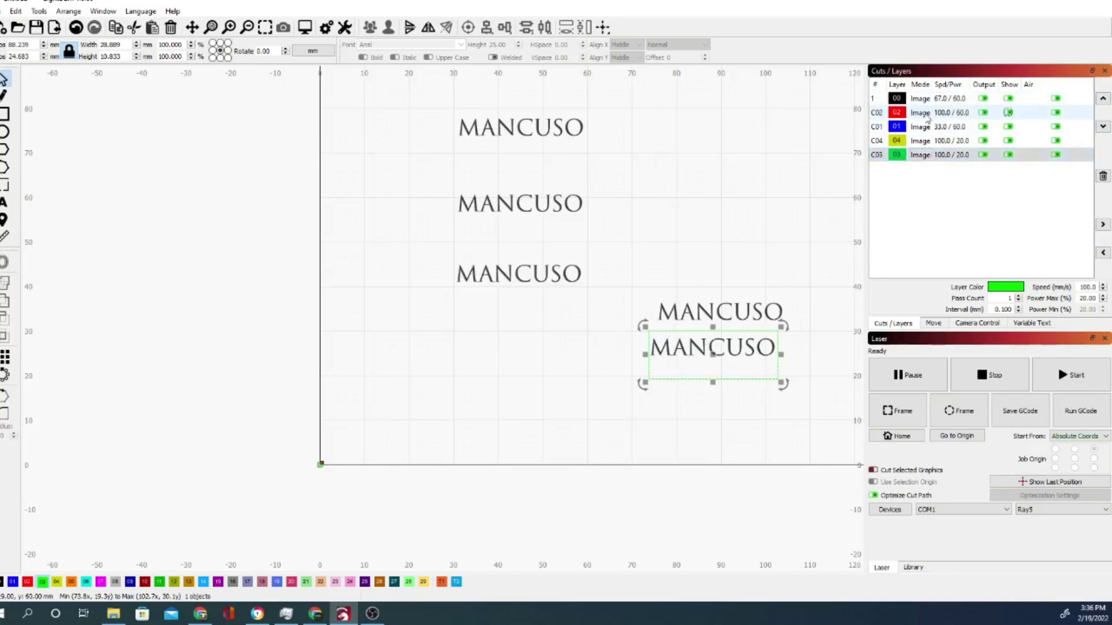
click(928, 118)
click(1103, 127)
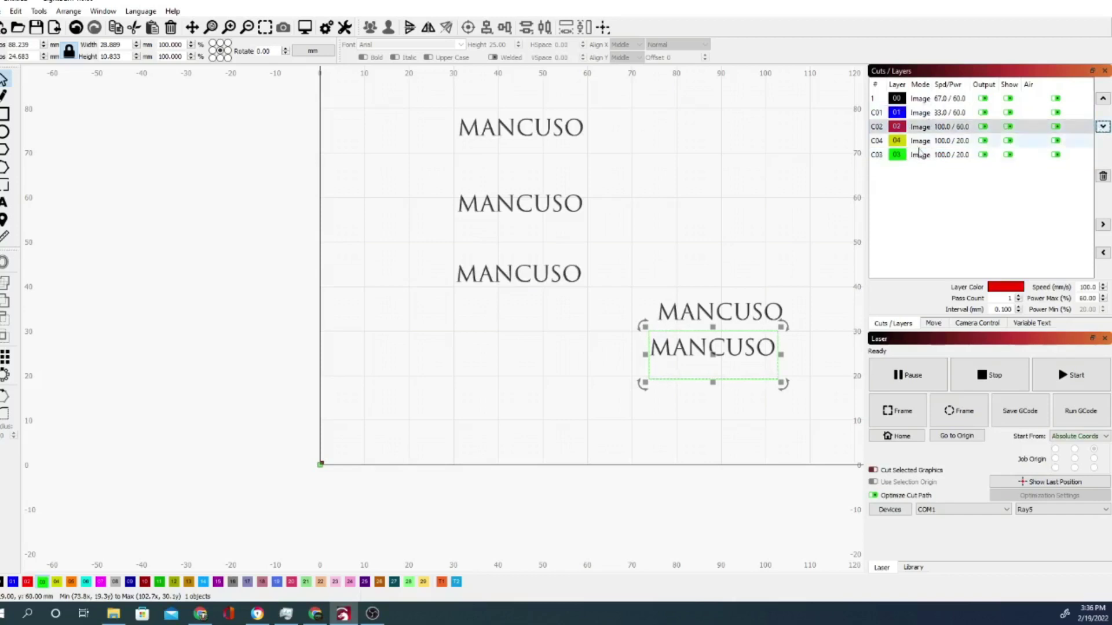
click(878, 155)
click(1102, 101)
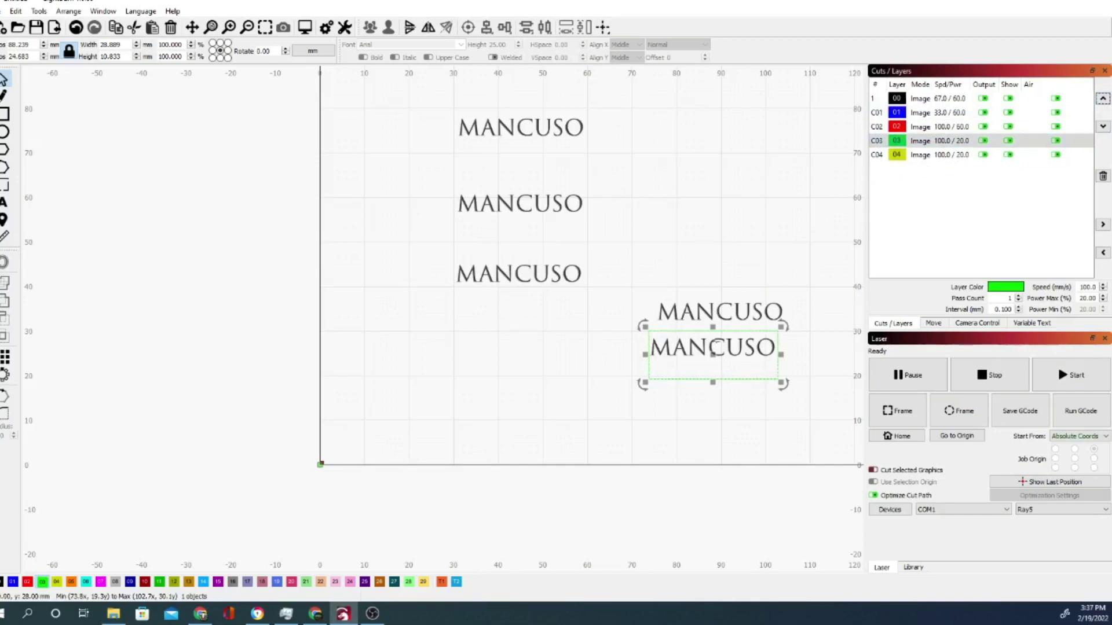
Bring the right-hand MANCUSO copies left into the column and close up the top two rows
drag(714, 346, 519, 238)
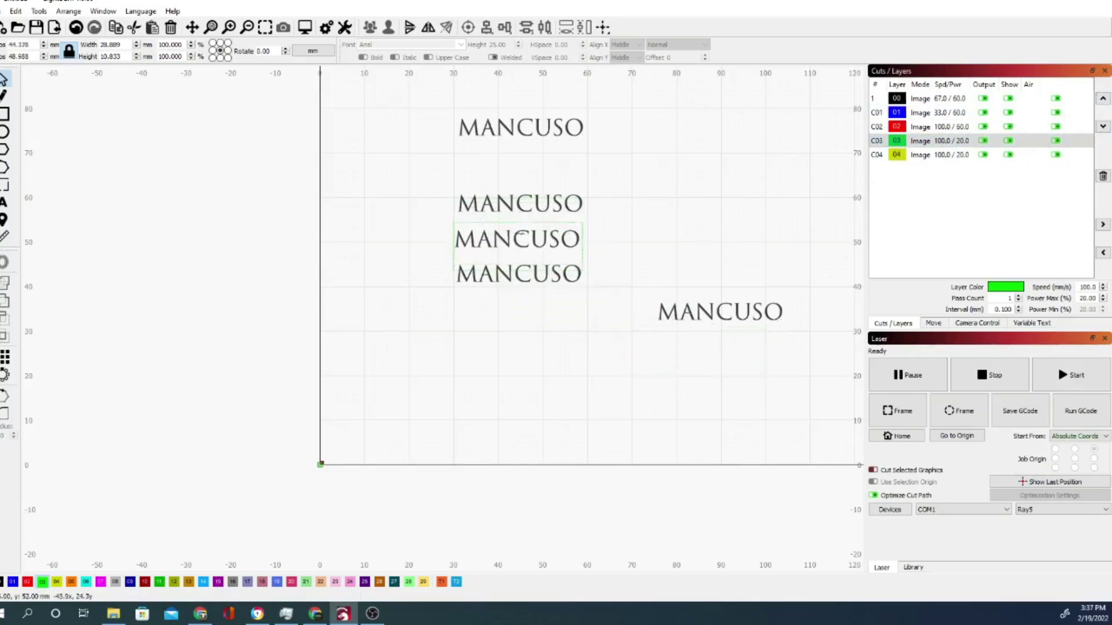
click(740, 316)
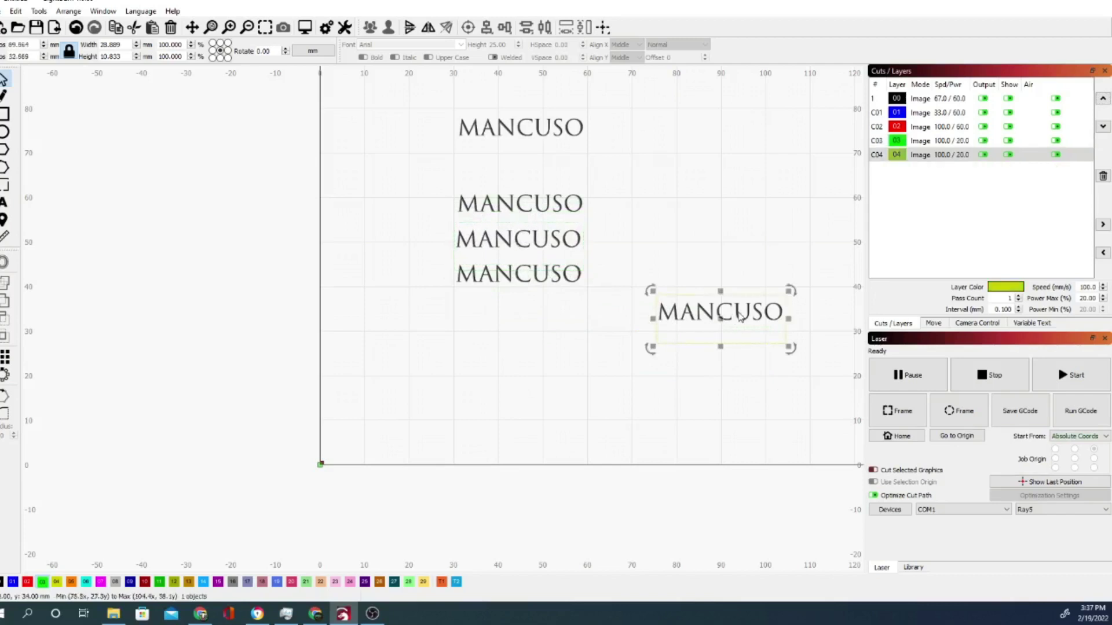
drag(740, 316, 538, 331)
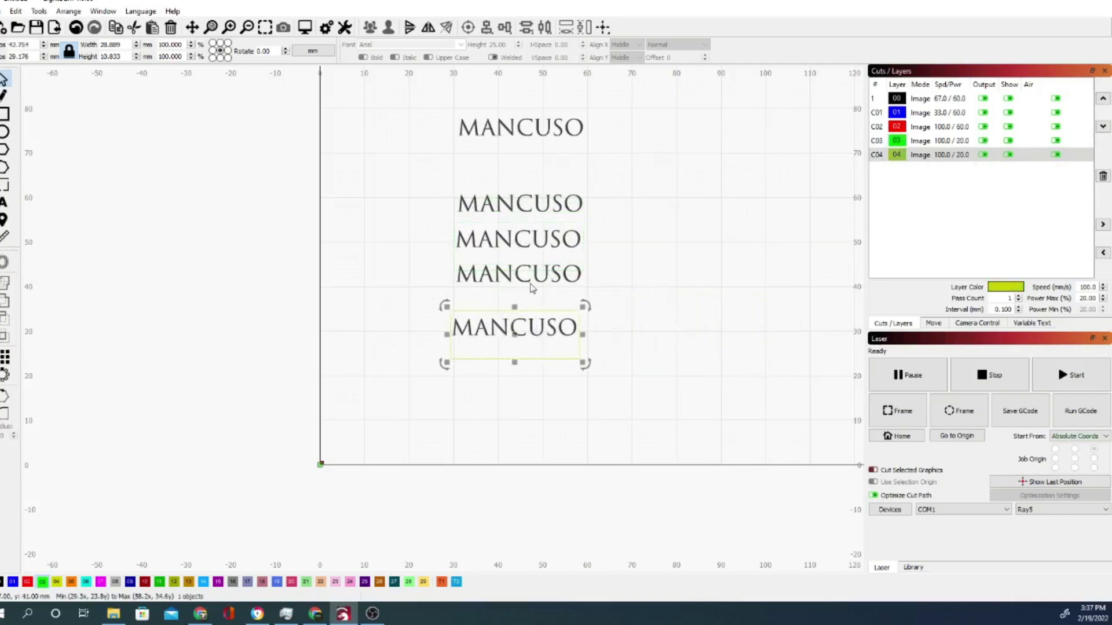
click(521, 209)
click(521, 127)
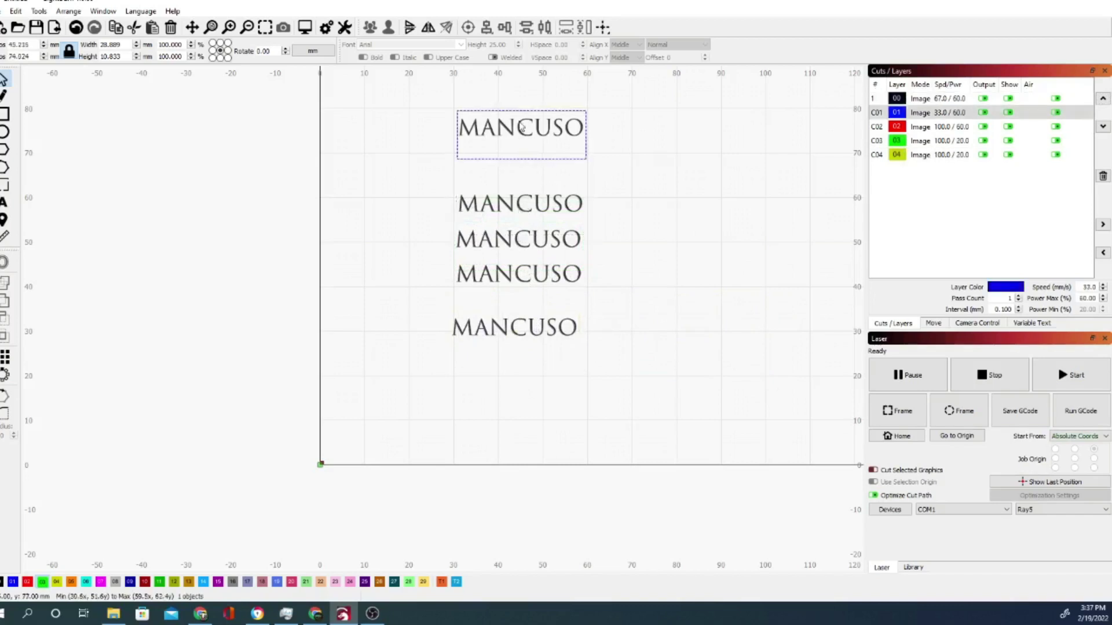
click(521, 128)
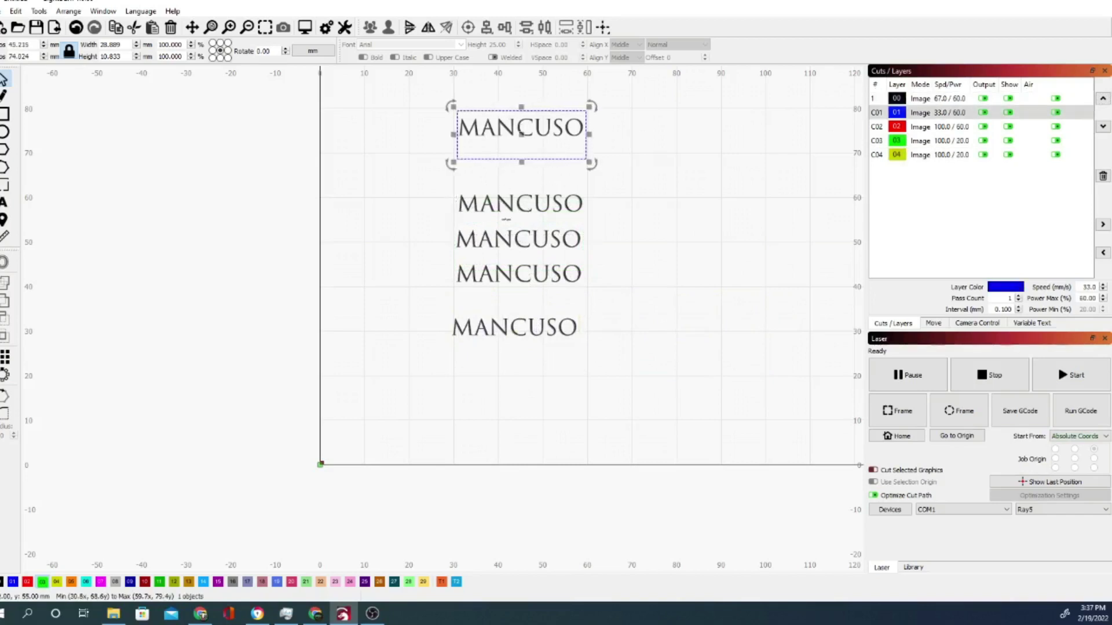
drag(506, 217, 432, 181)
drag(504, 144, 504, 214)
click(497, 211)
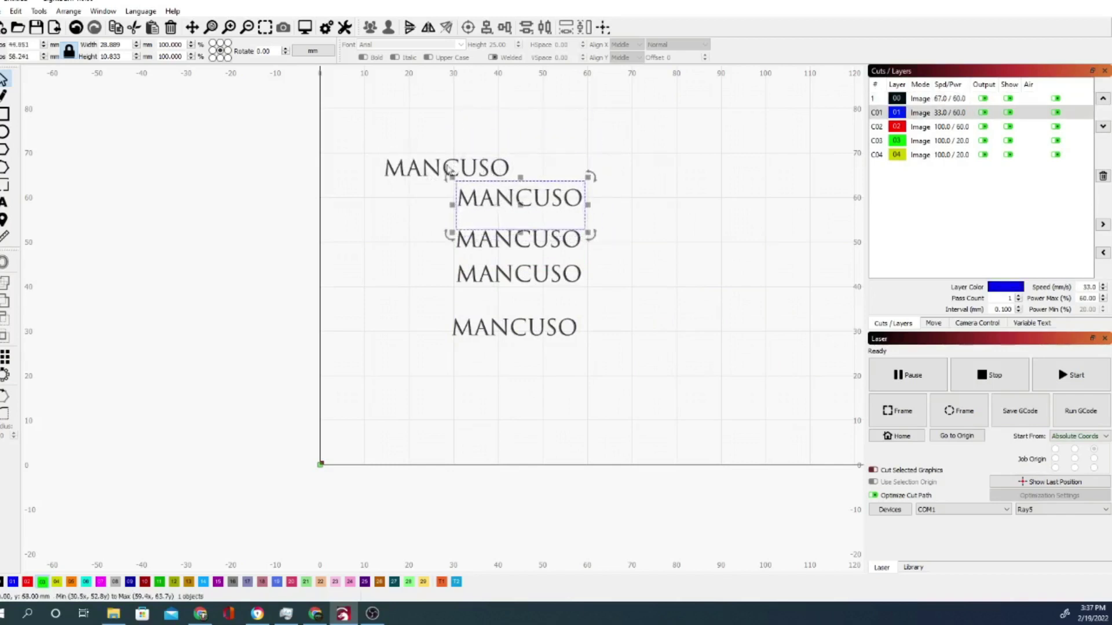
drag(445, 169, 503, 169)
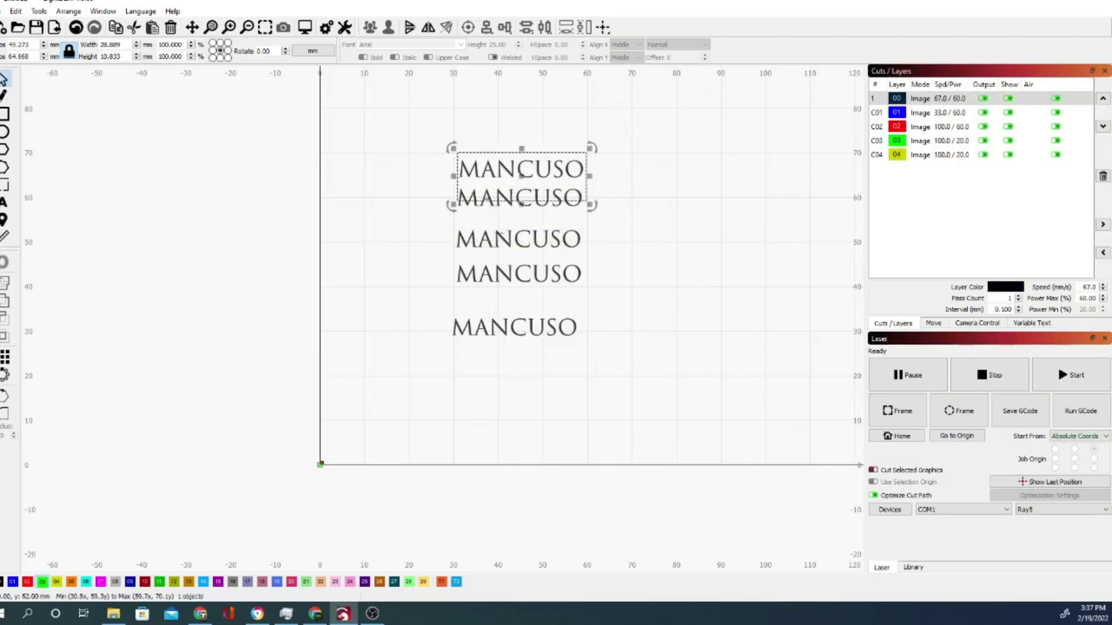
Move the red C02 MANCUSO up into the third-row position beside the green C03 row
click(502, 242)
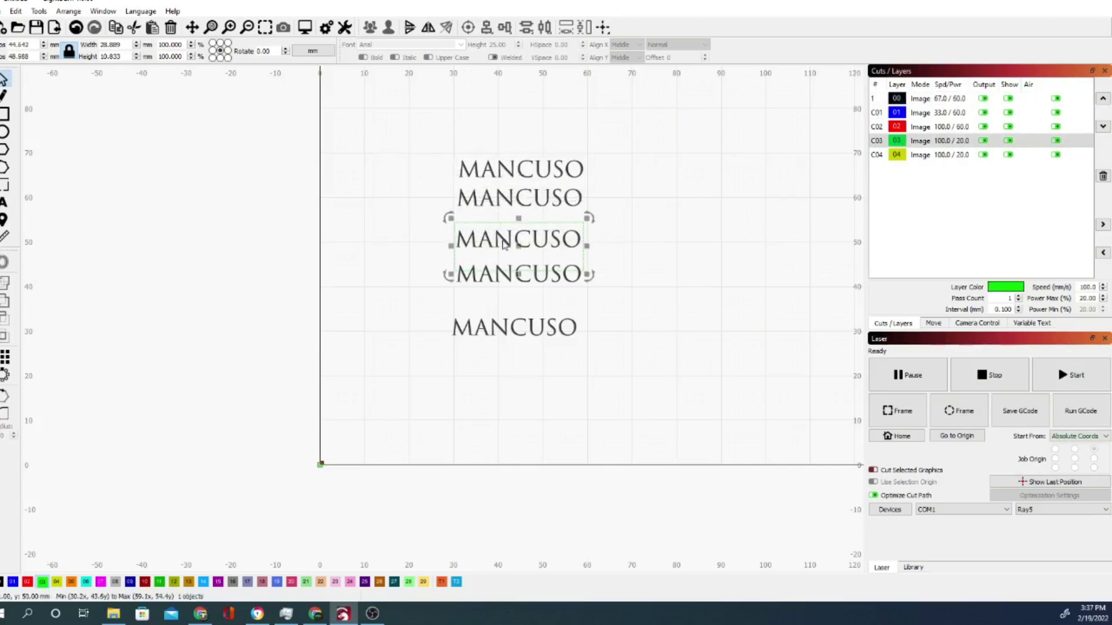
click(503, 285)
click(503, 285)
drag(503, 283, 496, 229)
click(486, 250)
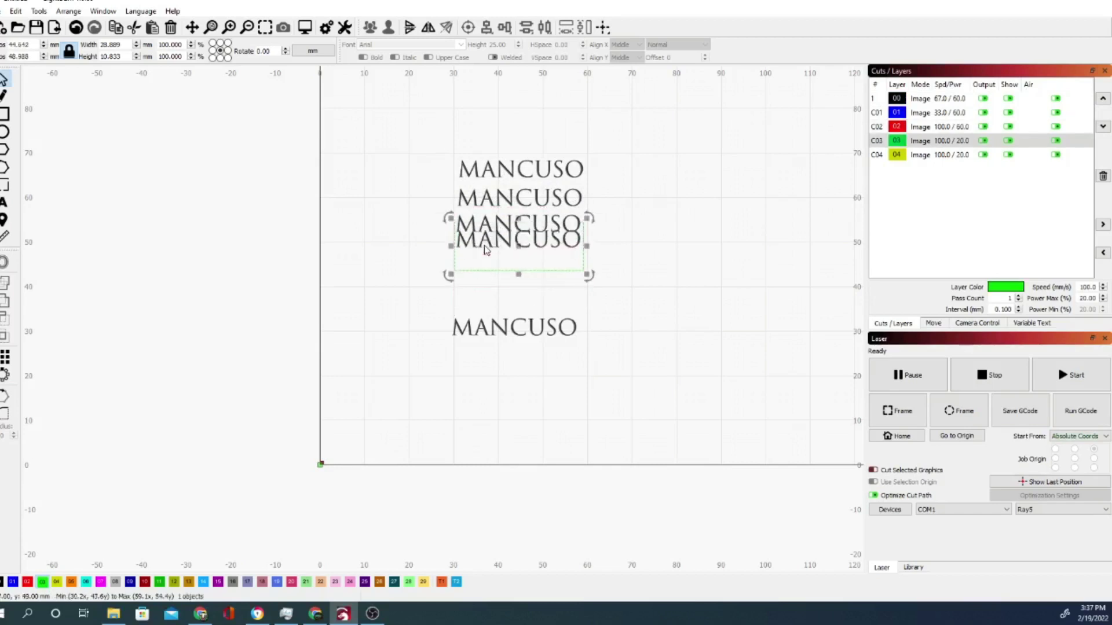
shift+click(487, 270)
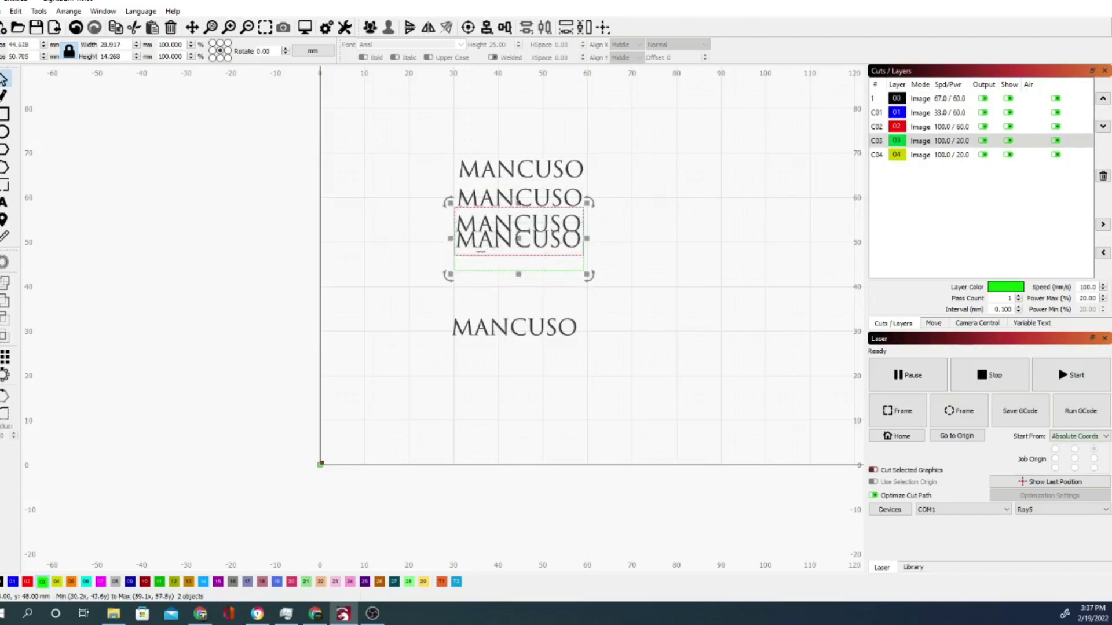
drag(471, 273, 472, 280)
click(482, 196)
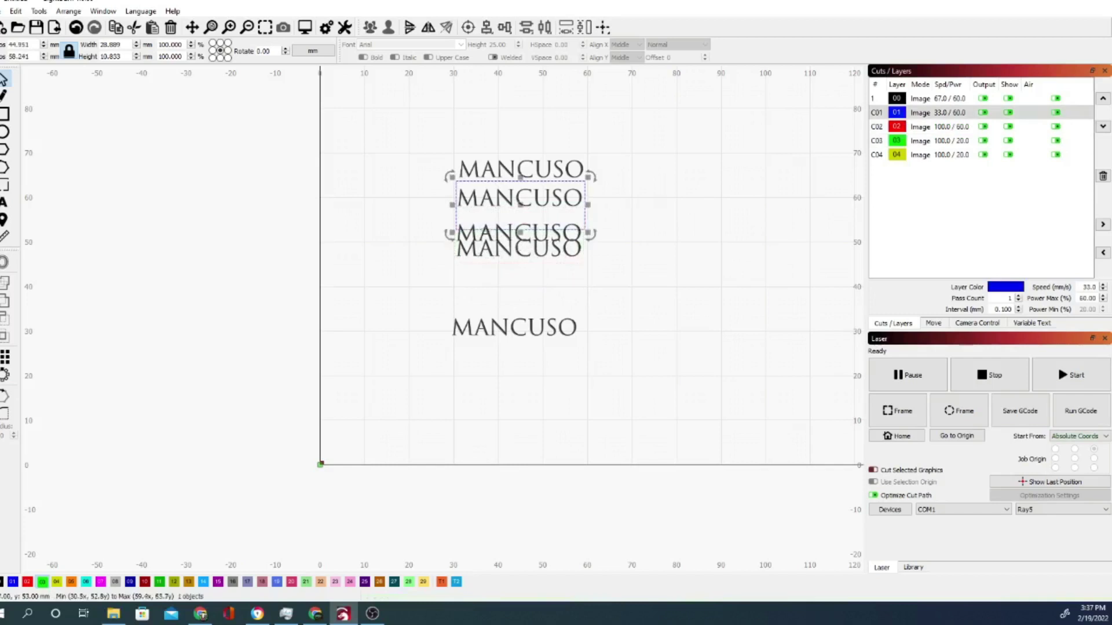
click(485, 232)
click(521, 204)
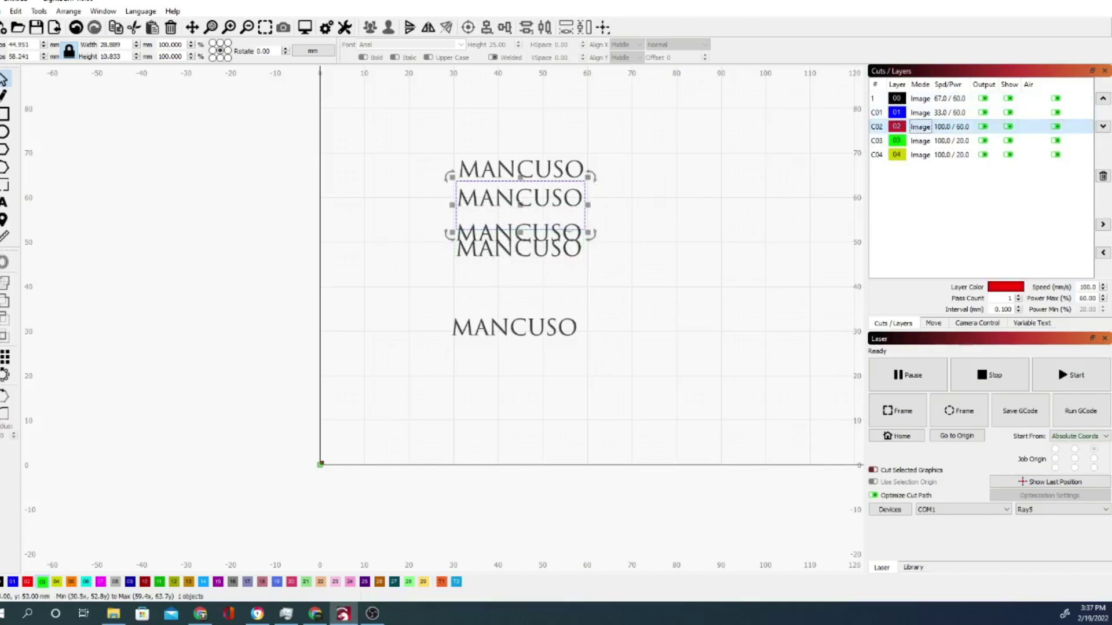
Separate the green and red rows, nudging red up about 1 mm and green up 2 mm
click(620, 248)
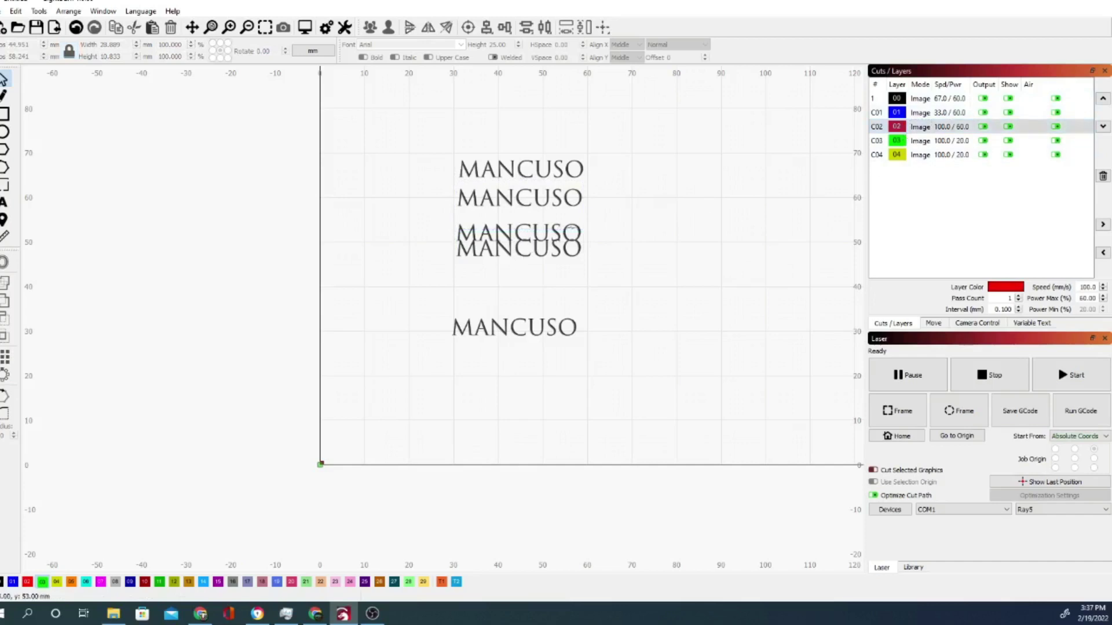
click(518, 256)
click(556, 248)
drag(556, 248, 537, 224)
click(536, 234)
click(537, 225)
click(524, 269)
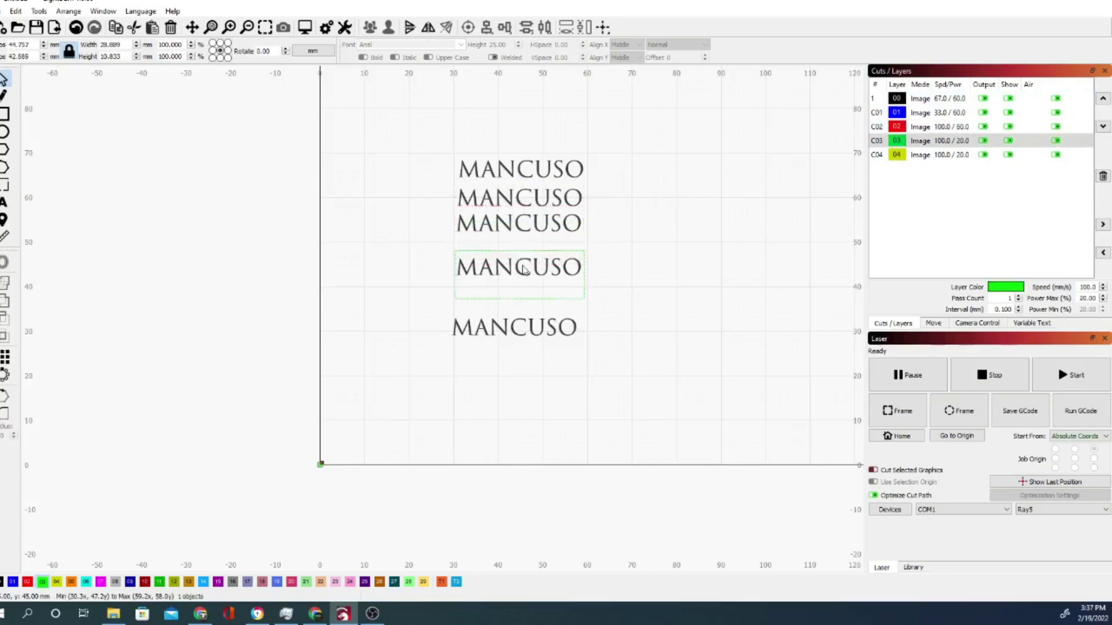
drag(533, 266, 536, 253)
click(536, 253)
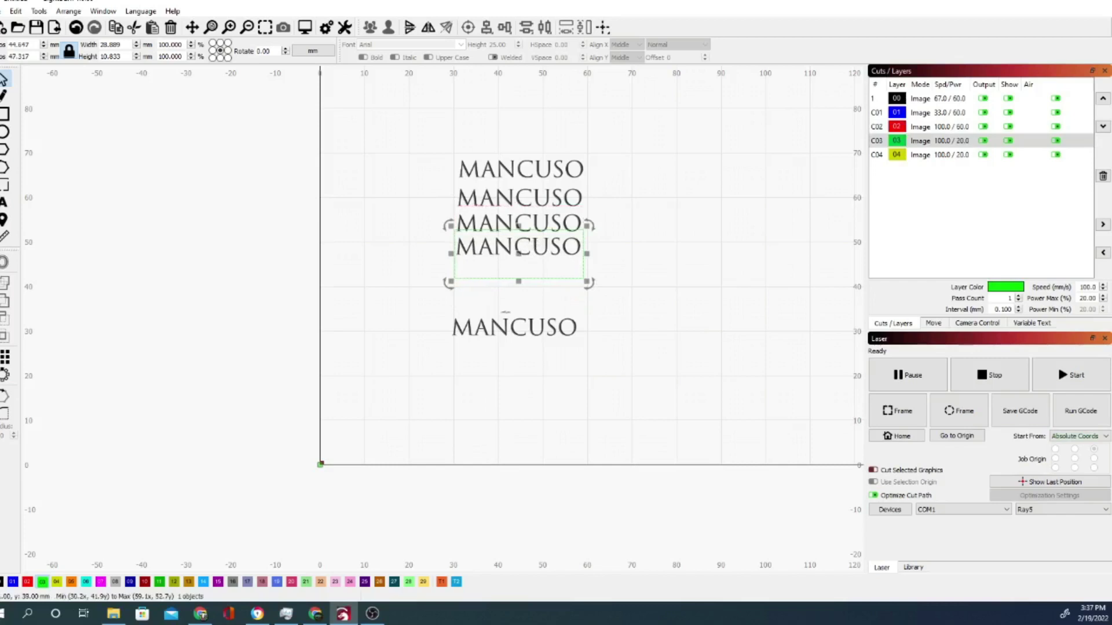
Move the yellow C04 MANCUSO up beneath the stack, 1 mm left, and adjust the top black row
click(507, 323)
drag(510, 334, 517, 274)
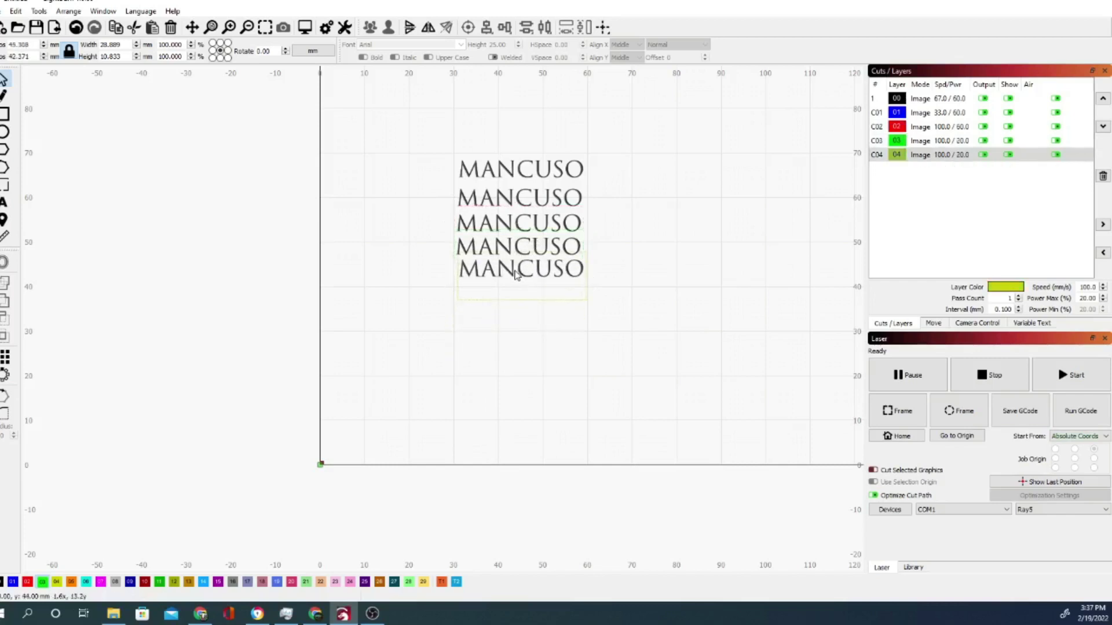
key(Left)
click(517, 275)
click(514, 275)
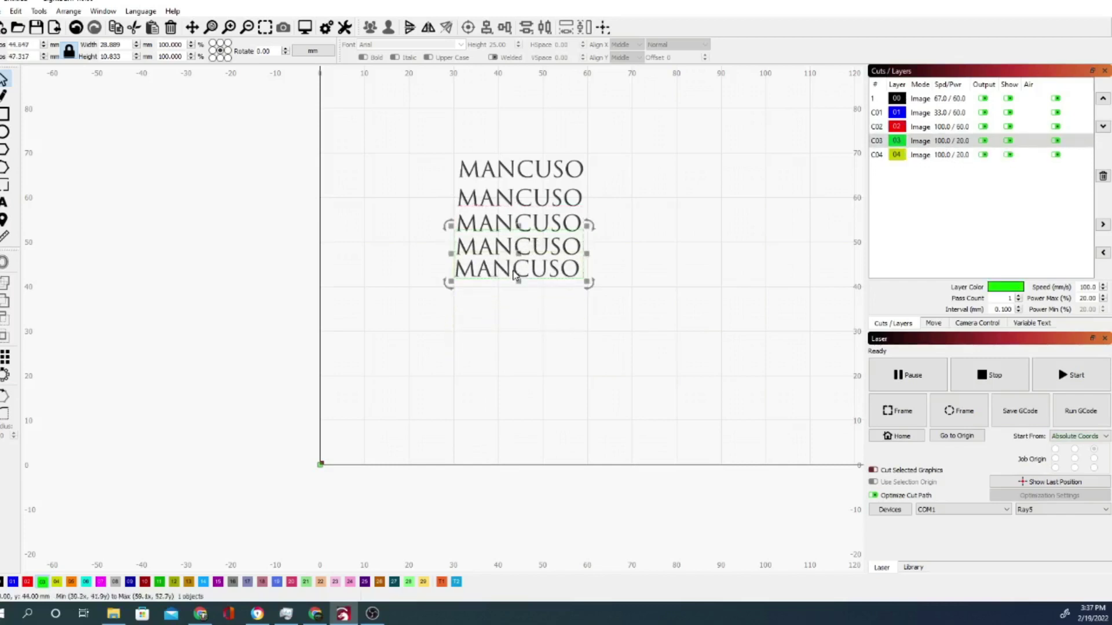
drag(509, 174, 550, 203)
click(523, 194)
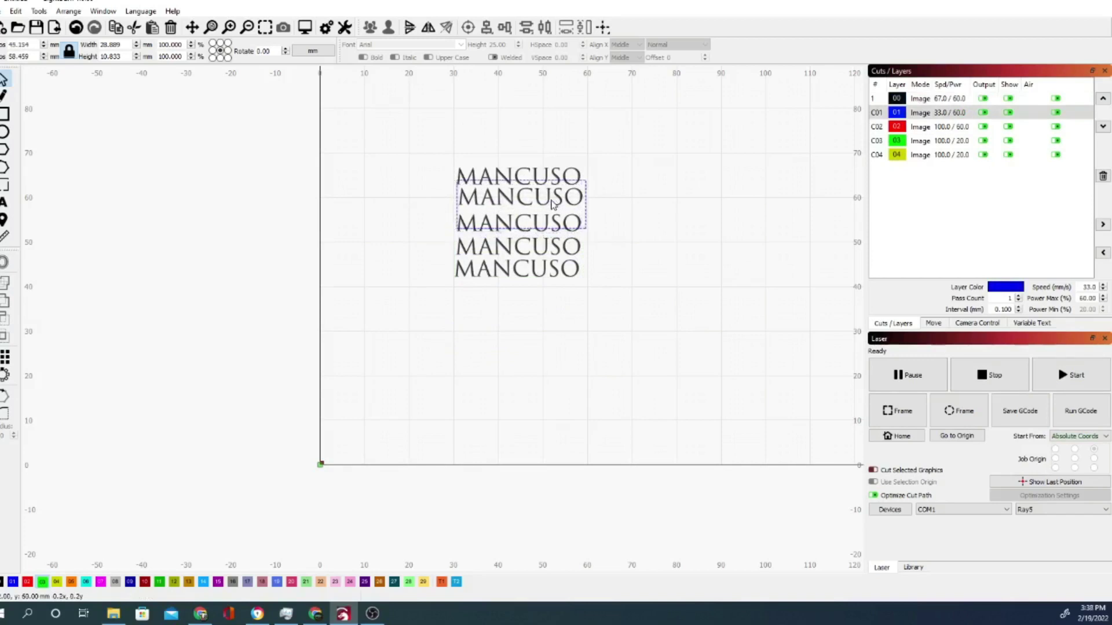
Nudge the blue C01 MANCUSO row down about 0.9 mm, checking it zoomed in
click(550, 203)
scroll(547, 200, down, 2)
scroll(487, 189, up, 10)
scroll(487, 189, down, 3)
drag(419, 192, 414, 204)
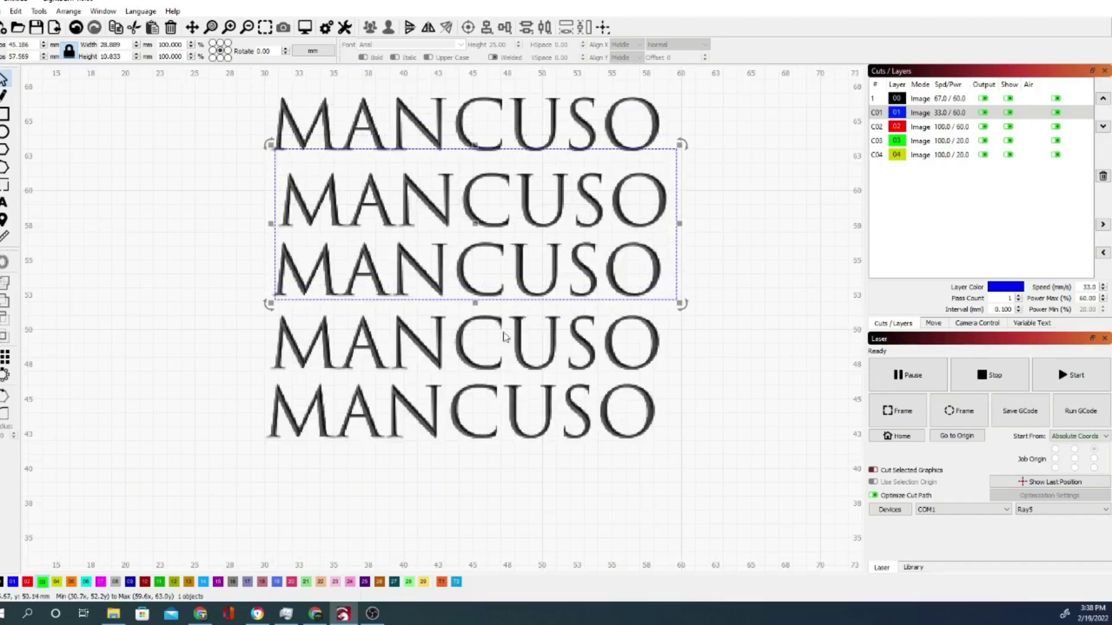
scroll(547, 351, down, 7)
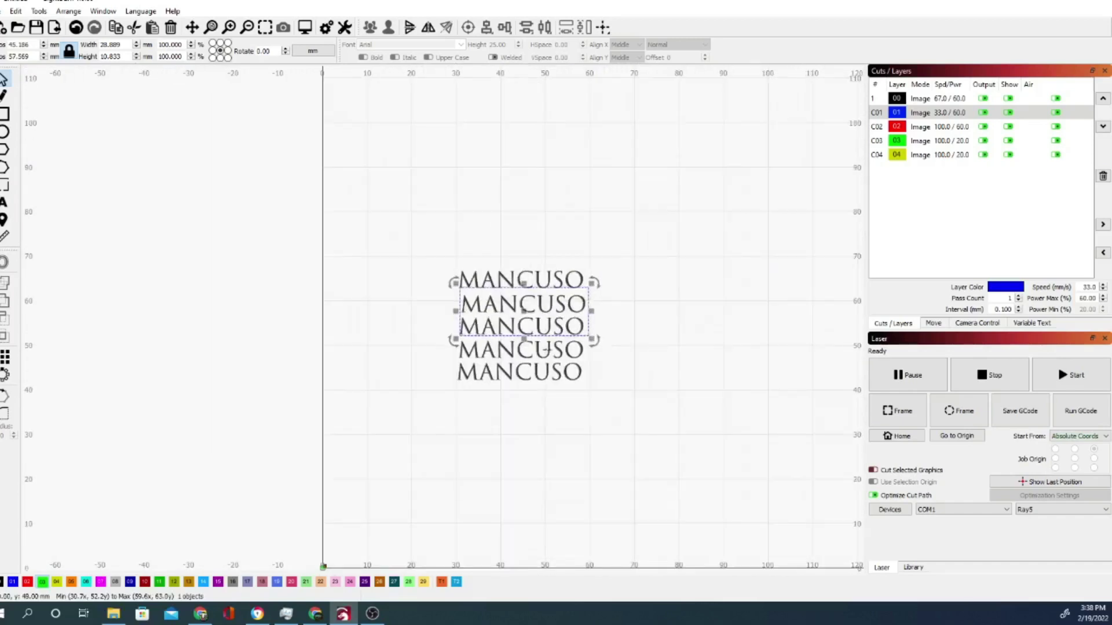
scroll(546, 351, up, 8)
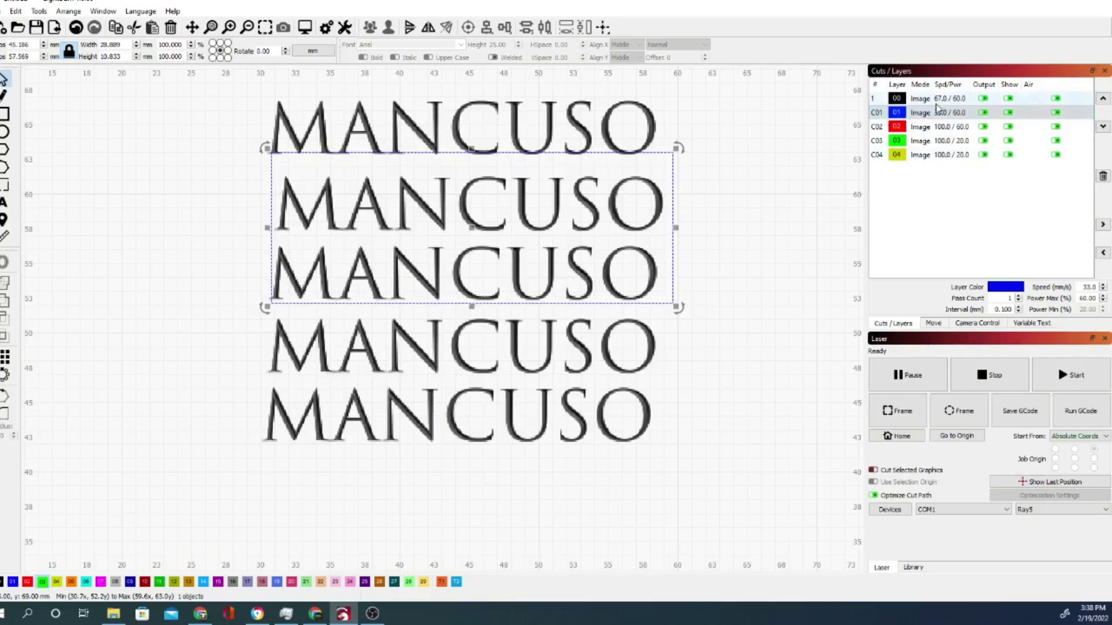
Set layer 00's speed to 25
click(942, 99)
double_click(941, 100)
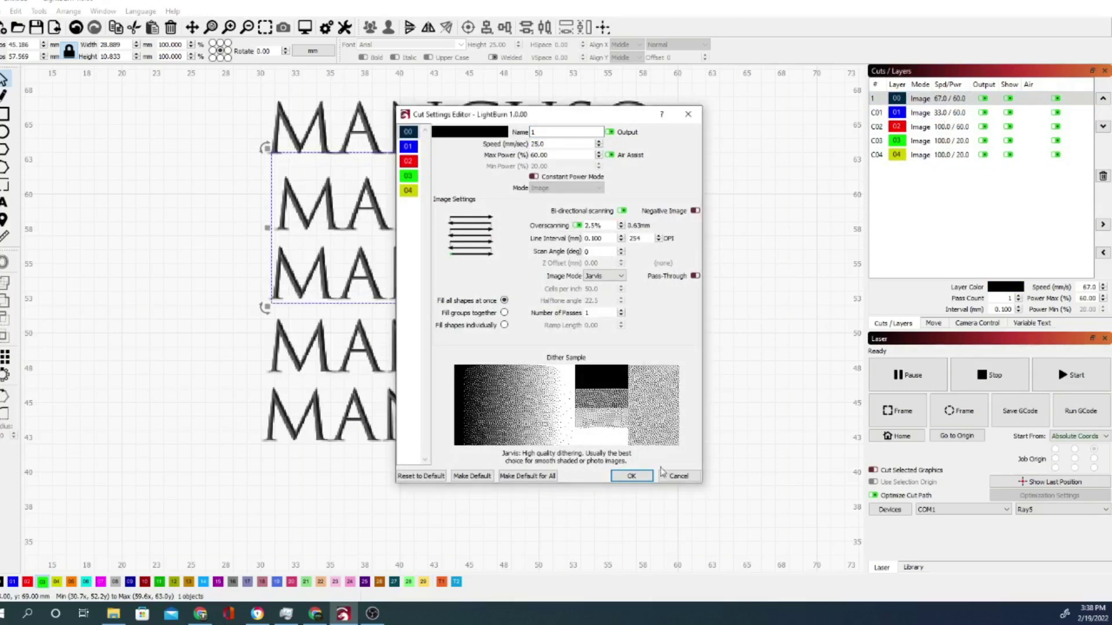
click(644, 477)
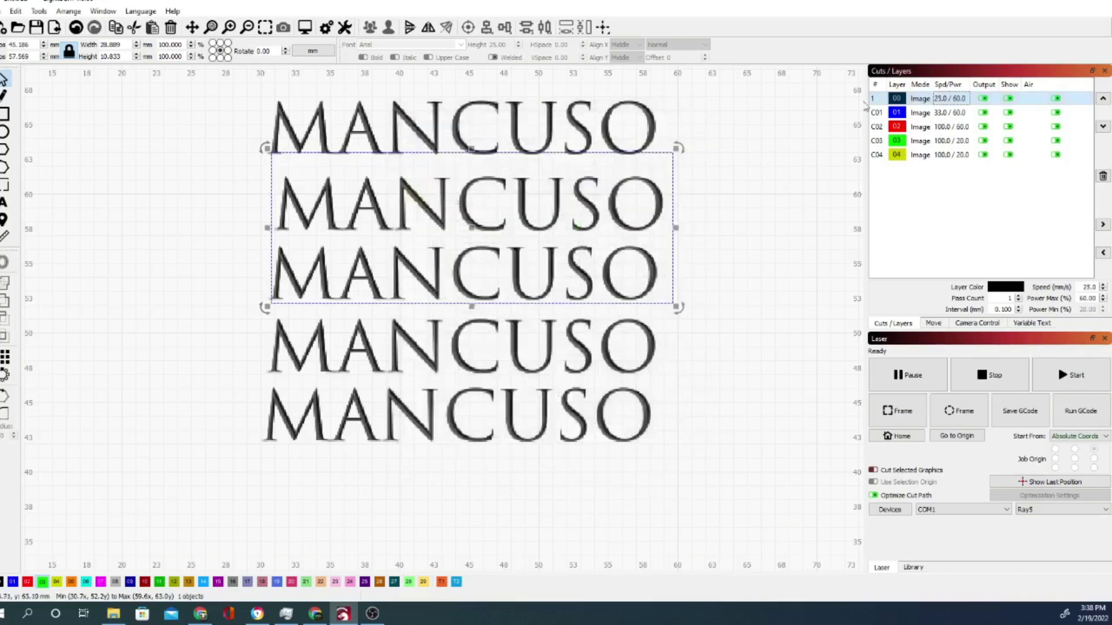
Match the MANCUSO rows on the canvas to their layers, ending on layer C02
click(761, 219)
click(650, 208)
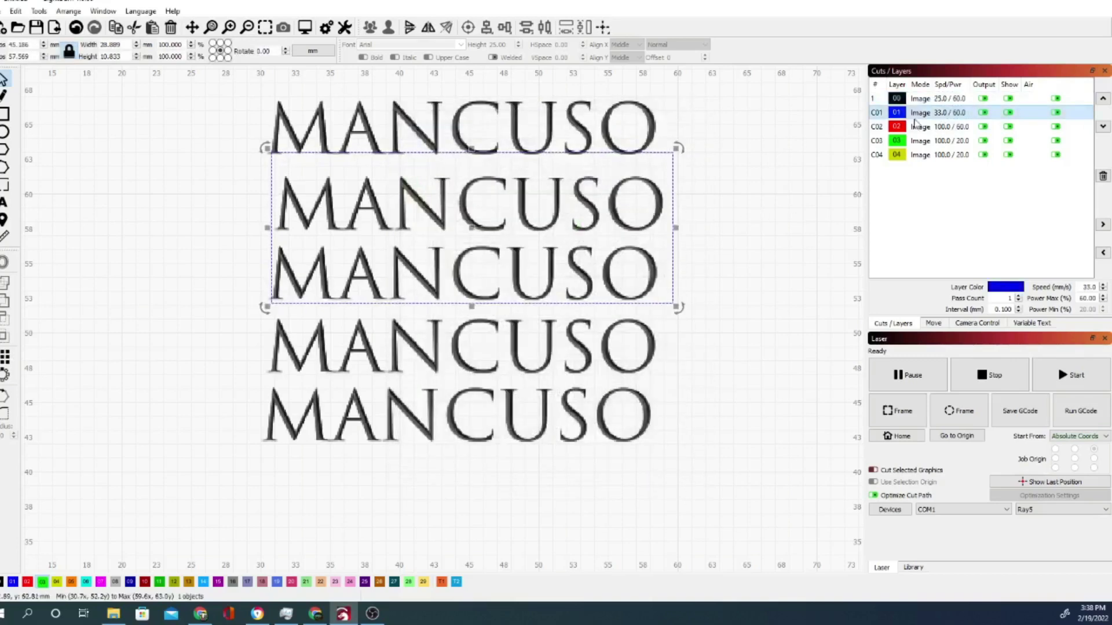
click(935, 101)
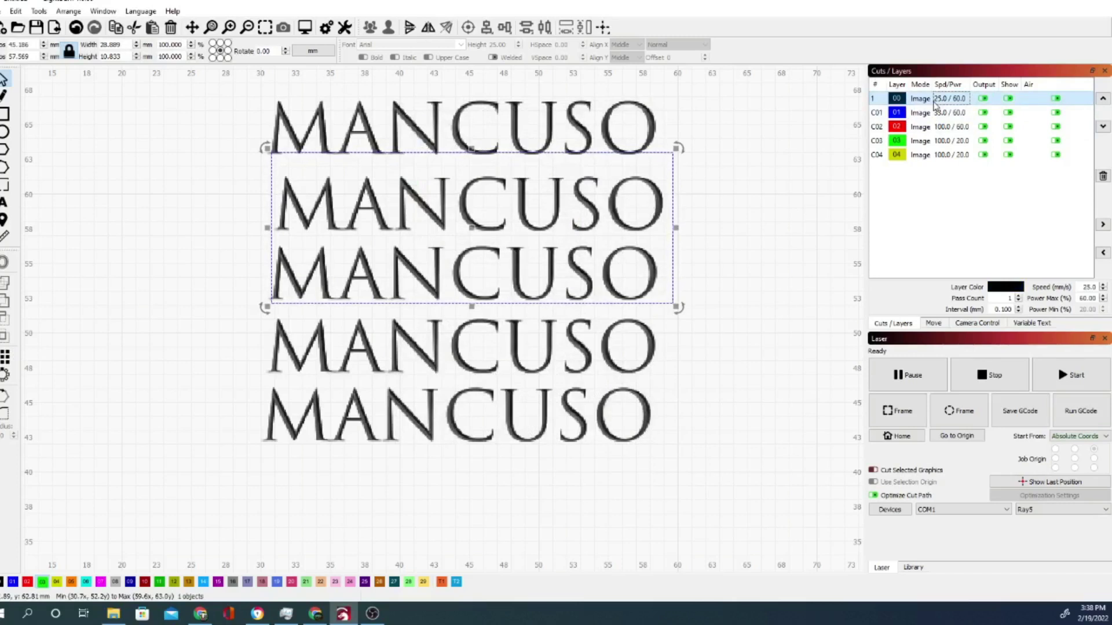
key(Escape)
click(923, 101)
click(637, 145)
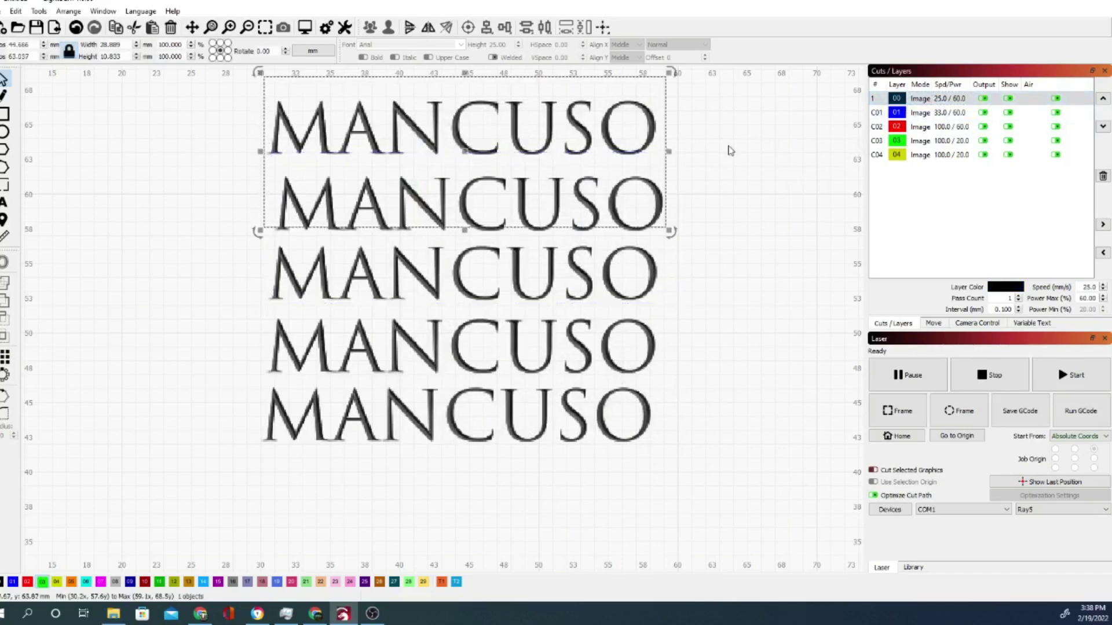
click(697, 176)
click(637, 205)
click(732, 223)
click(926, 126)
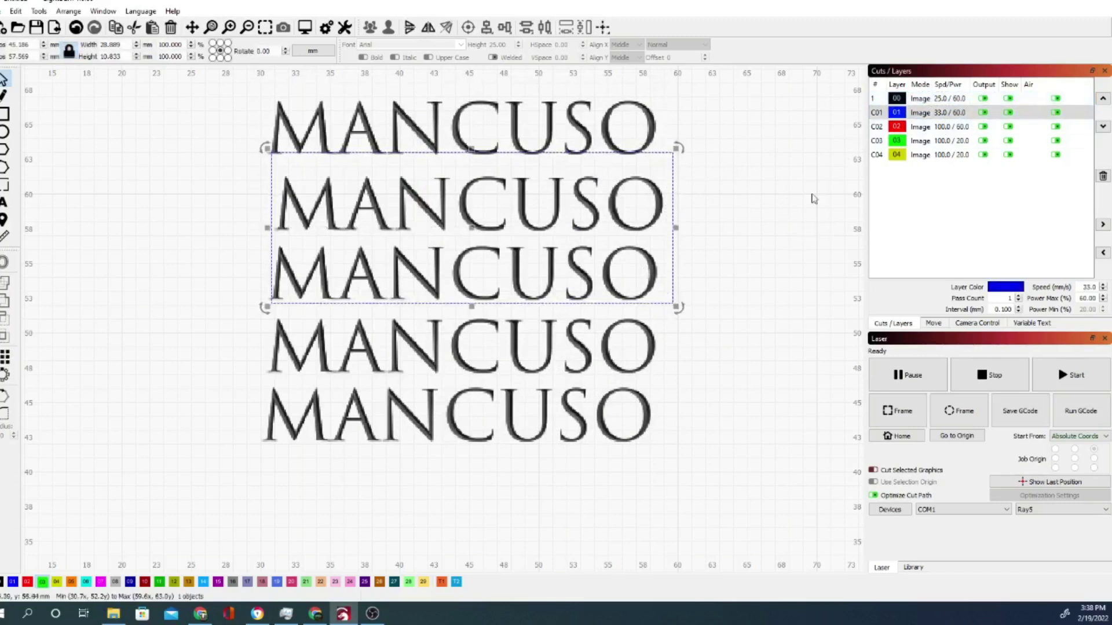
click(917, 128)
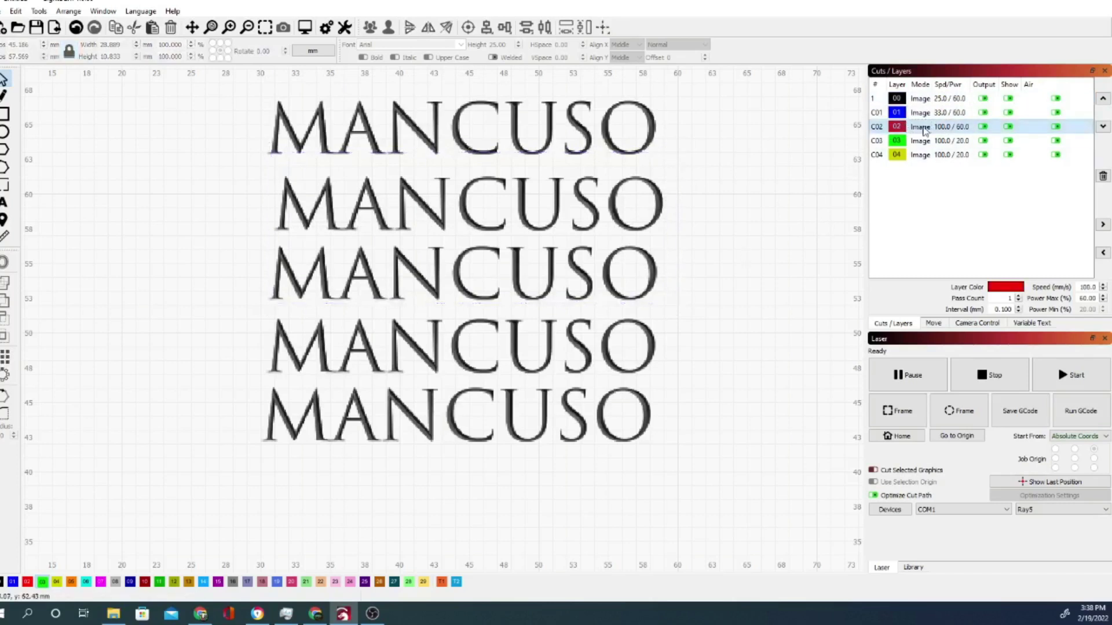
Set the red C02 layer's speed to 45 mm/s
click(1008, 113)
click(634, 284)
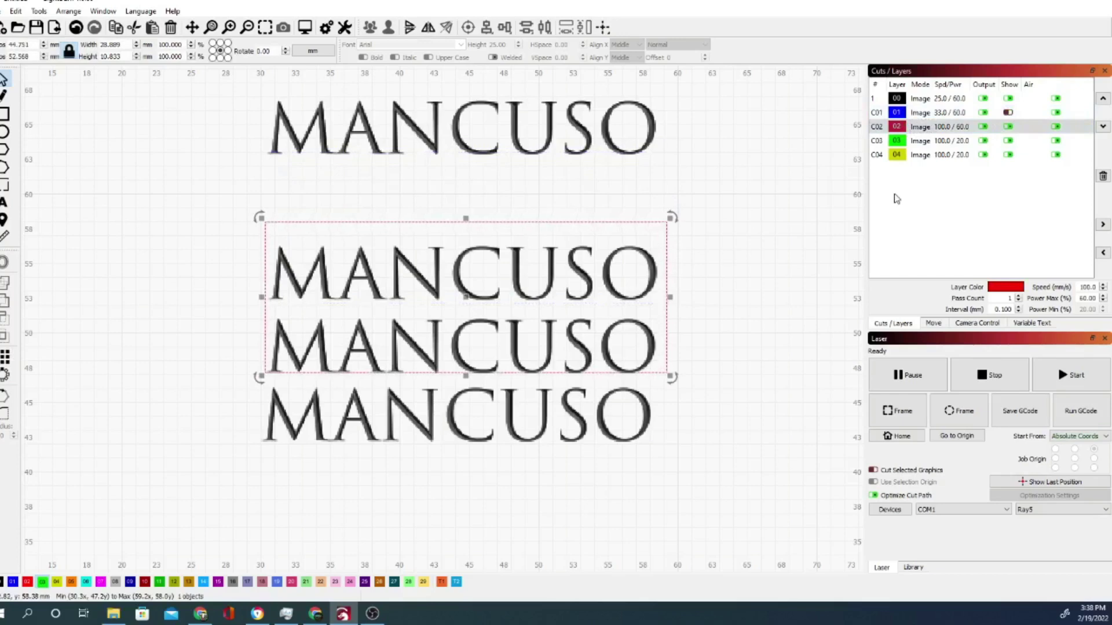
double_click(941, 126)
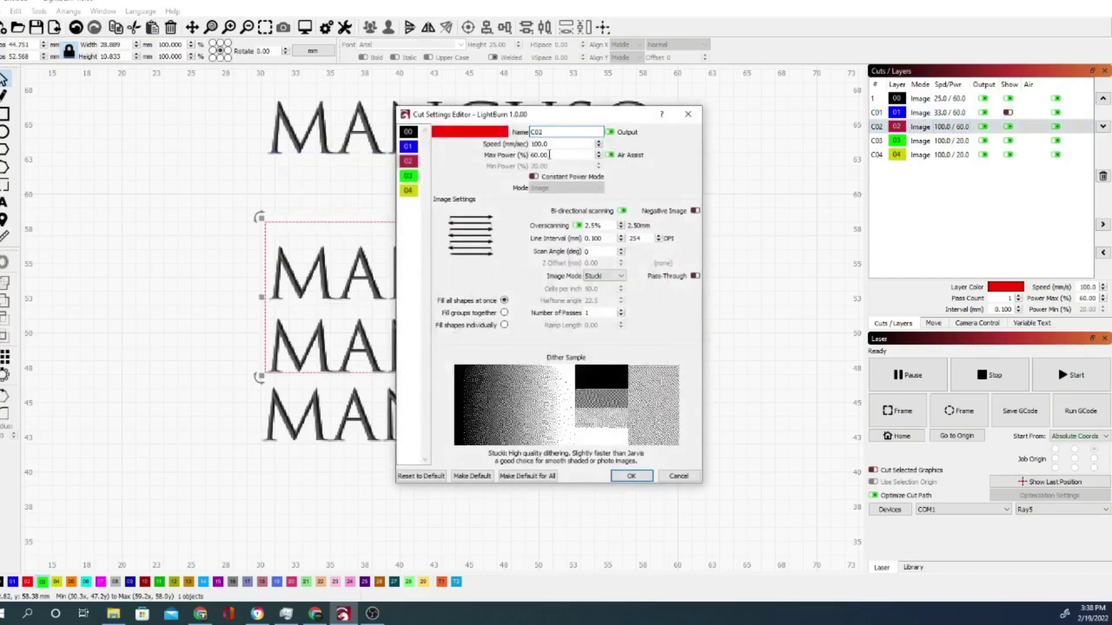
drag(554, 145, 515, 149)
text(45)
click(631, 476)
Toggle C01, C02 and C03 visibility to confirm which MANCUSO row each layer holds
click(920, 142)
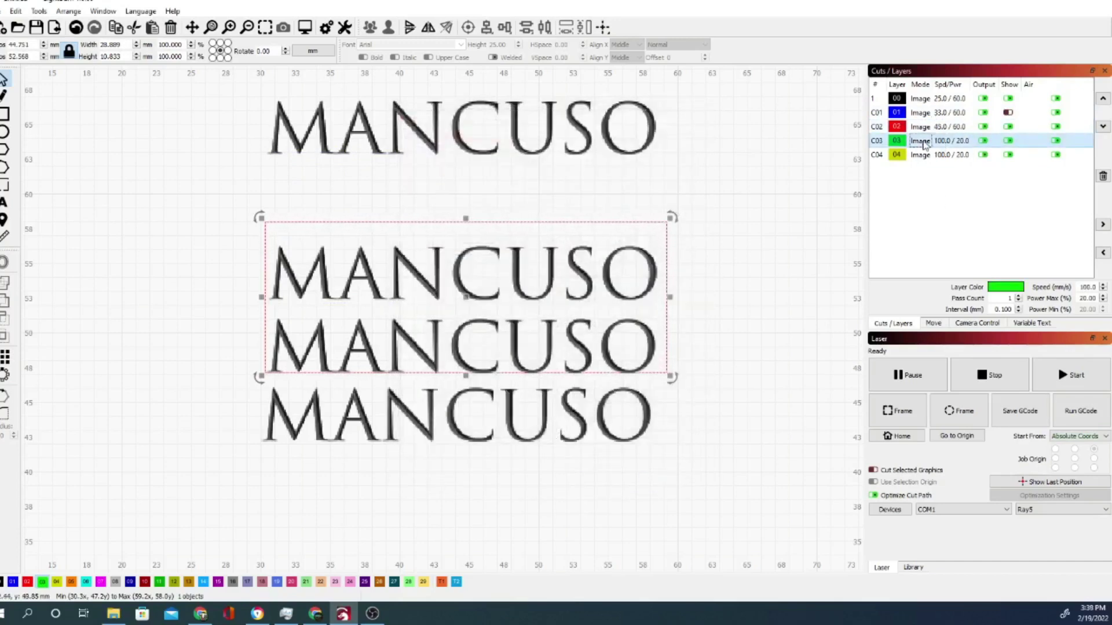
click(802, 186)
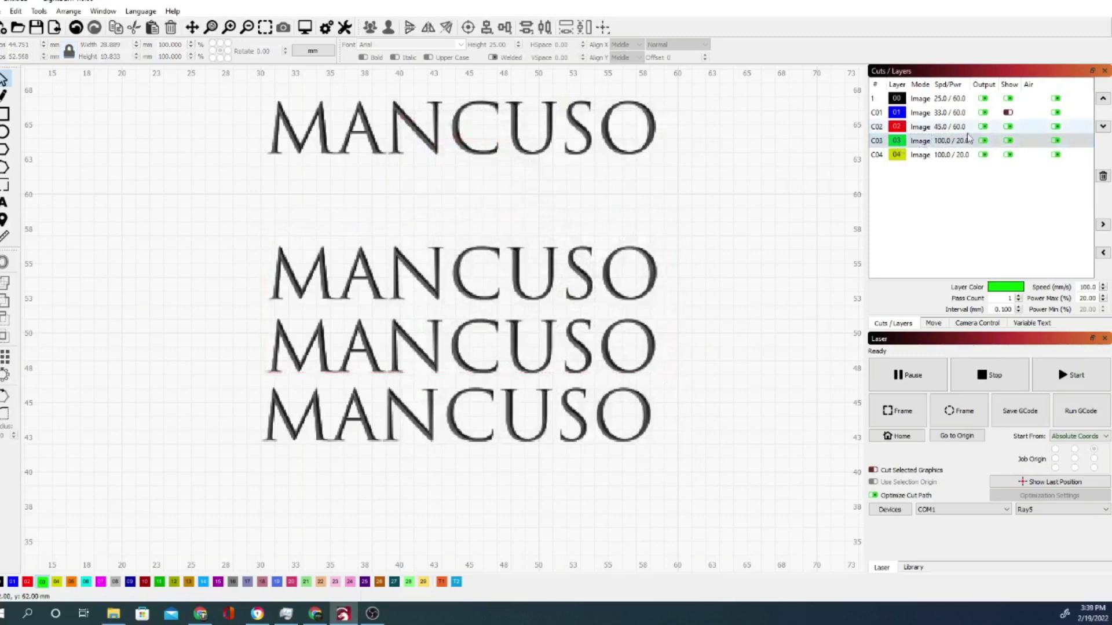
click(1008, 113)
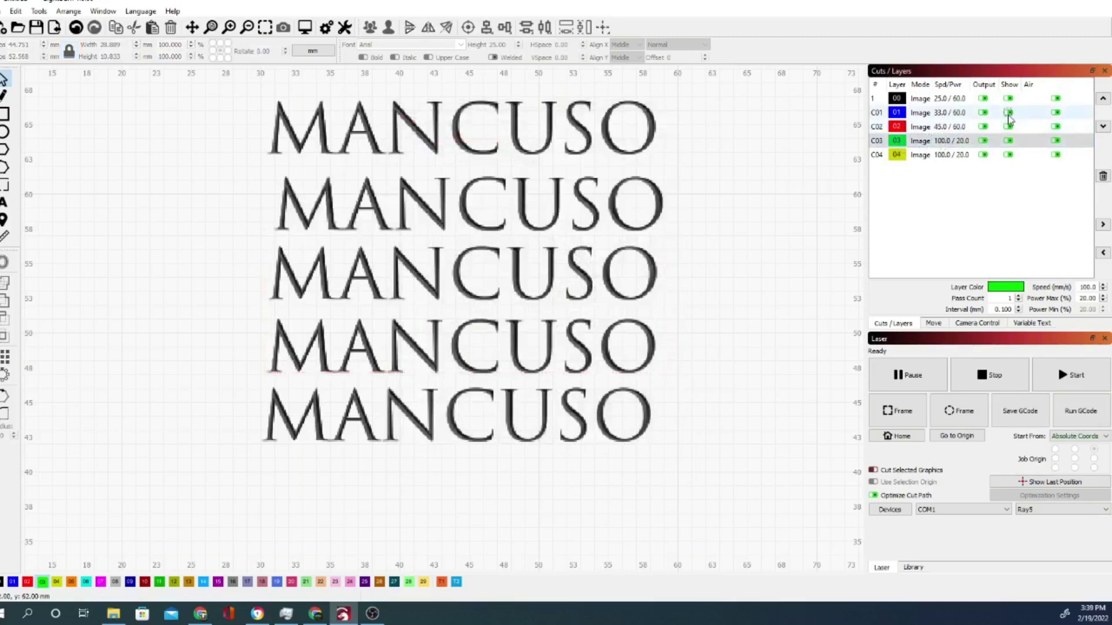
click(942, 141)
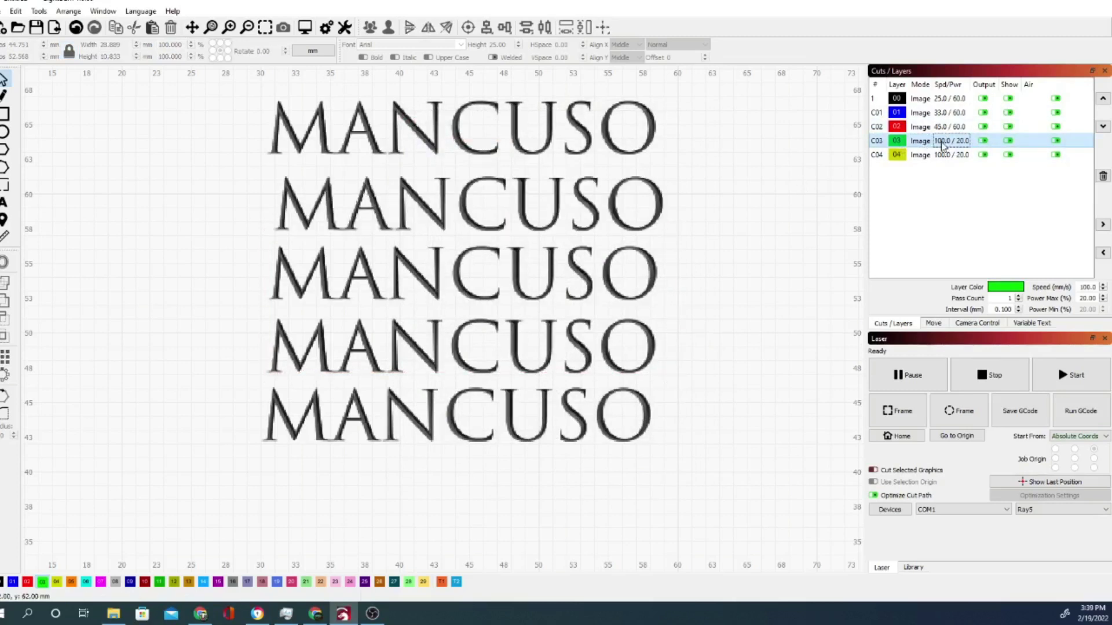
click(1008, 142)
click(1008, 141)
click(1008, 128)
click(1008, 127)
Give the green C03 layer a speed of 60 mm/s and max power of 70%
double_click(994, 141)
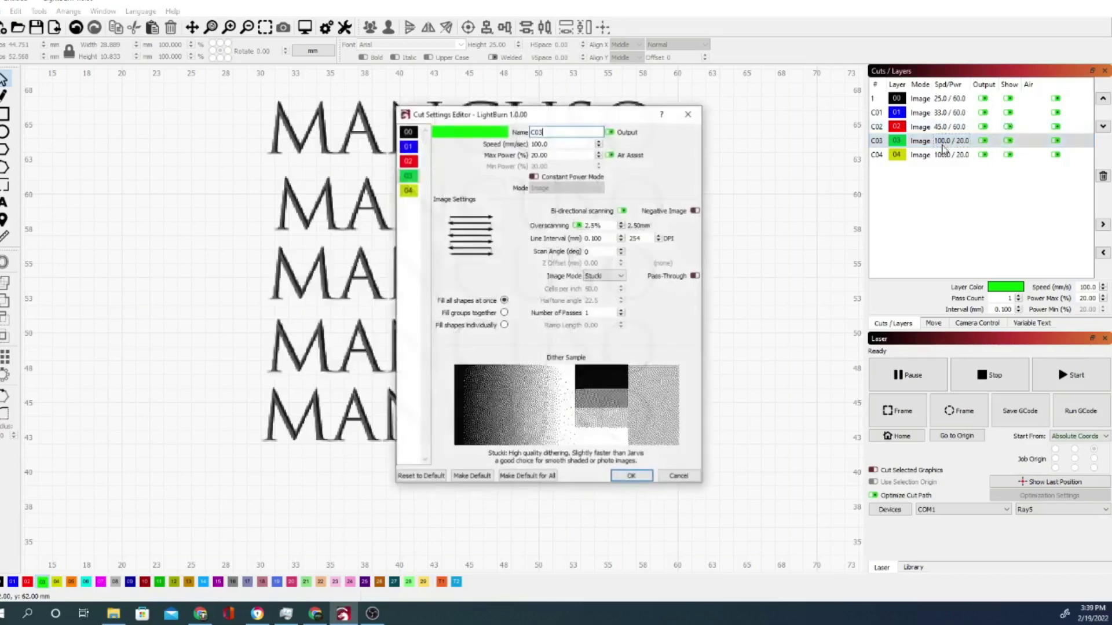
key(Tab)
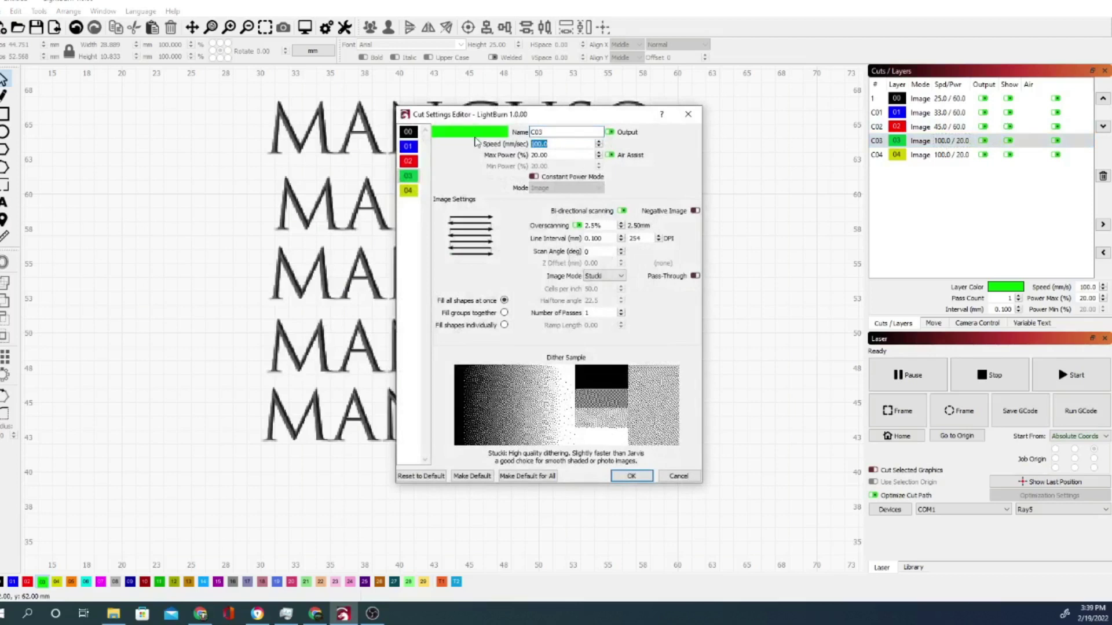
text(60)
key(Tab)
click(632, 476)
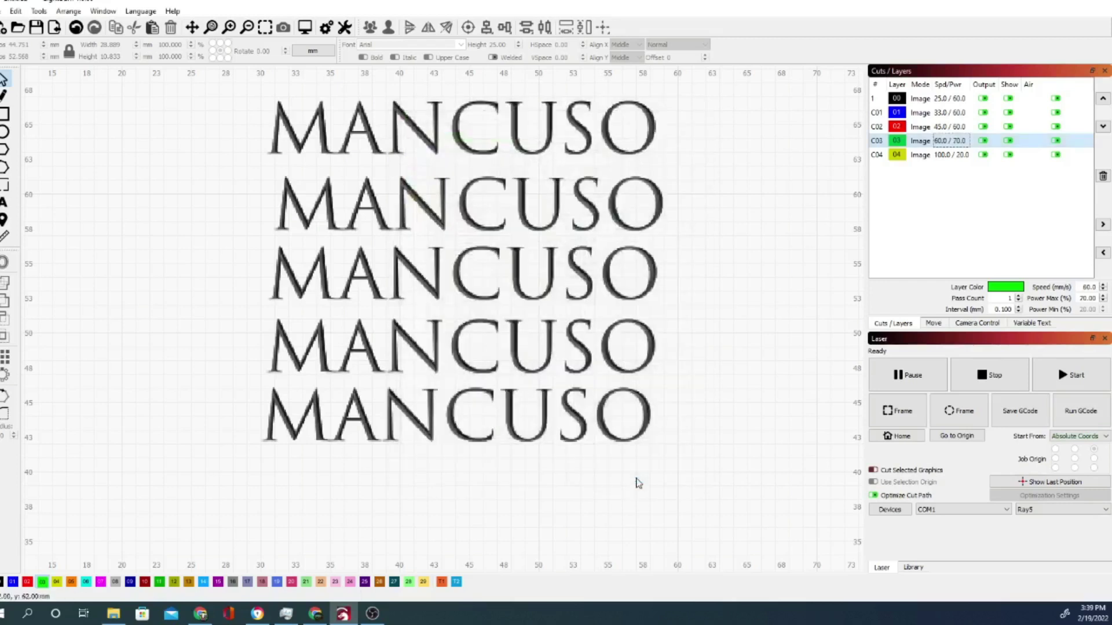
Change the C03 layer's speed to 70 mm/s
double_click(963, 144)
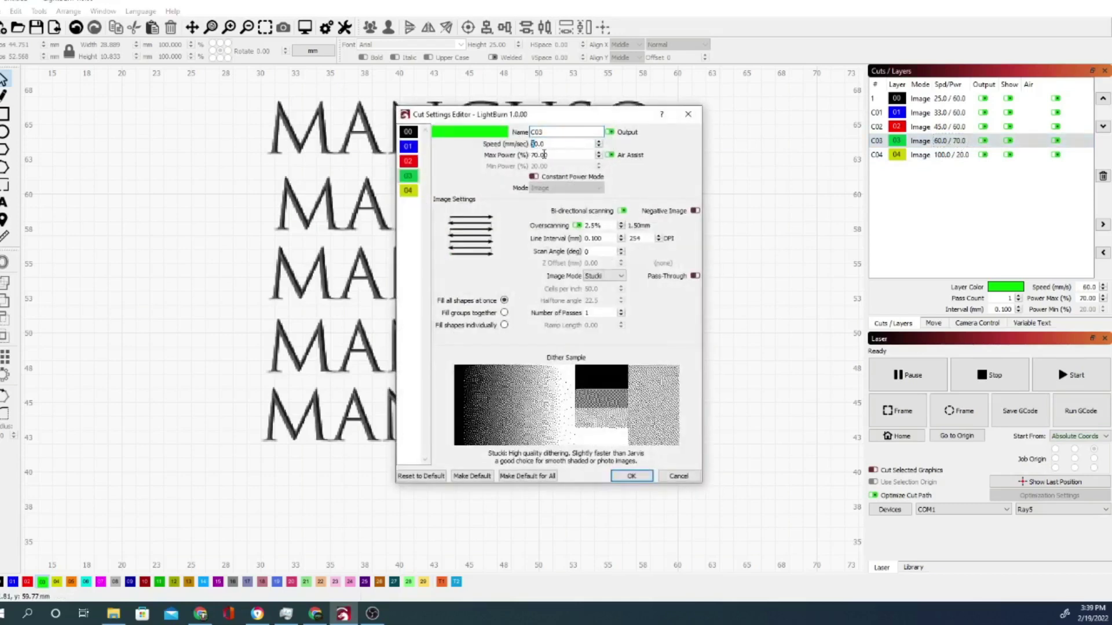
text(7)
click(631, 475)
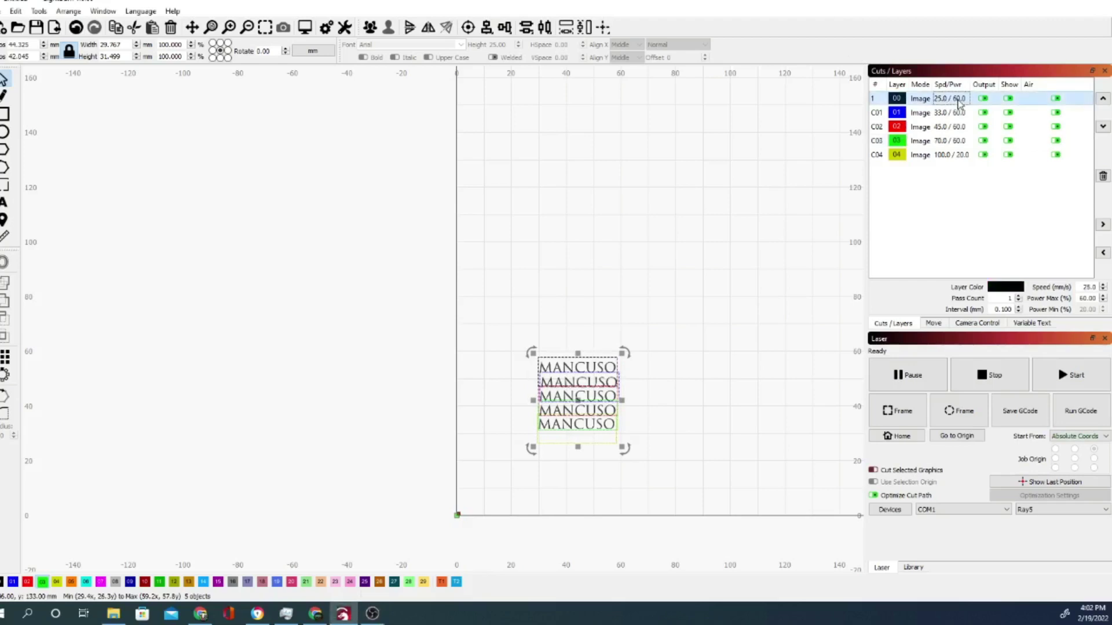
Delete the bottom MANCUSO row on layer C04 (100/20), leaving layers 00 through C03
click(961, 156)
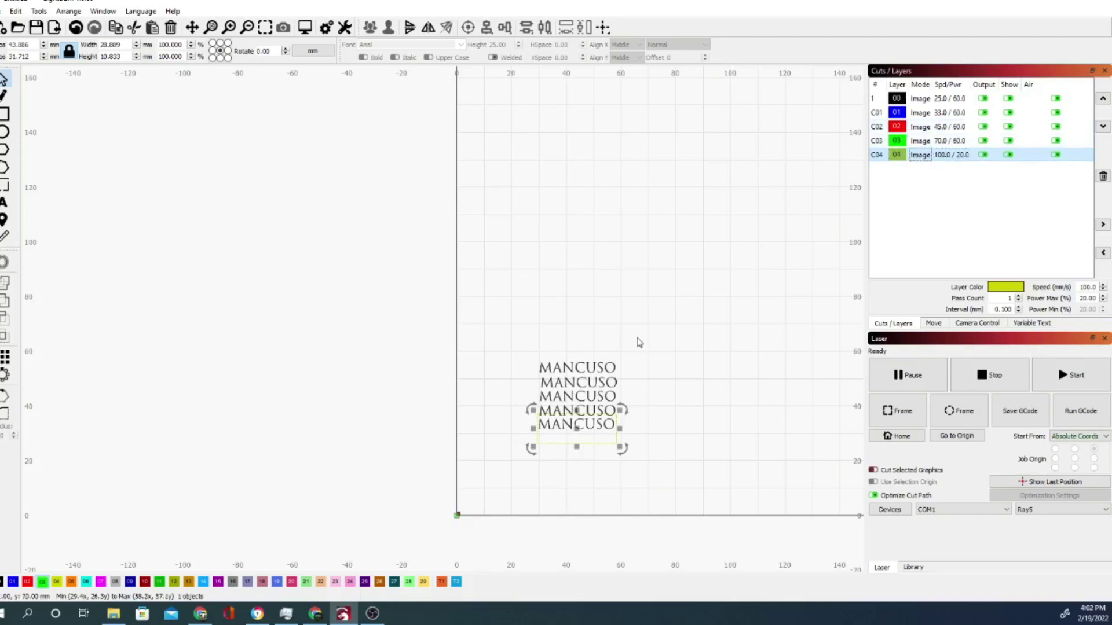
click(578, 411)
click(594, 431)
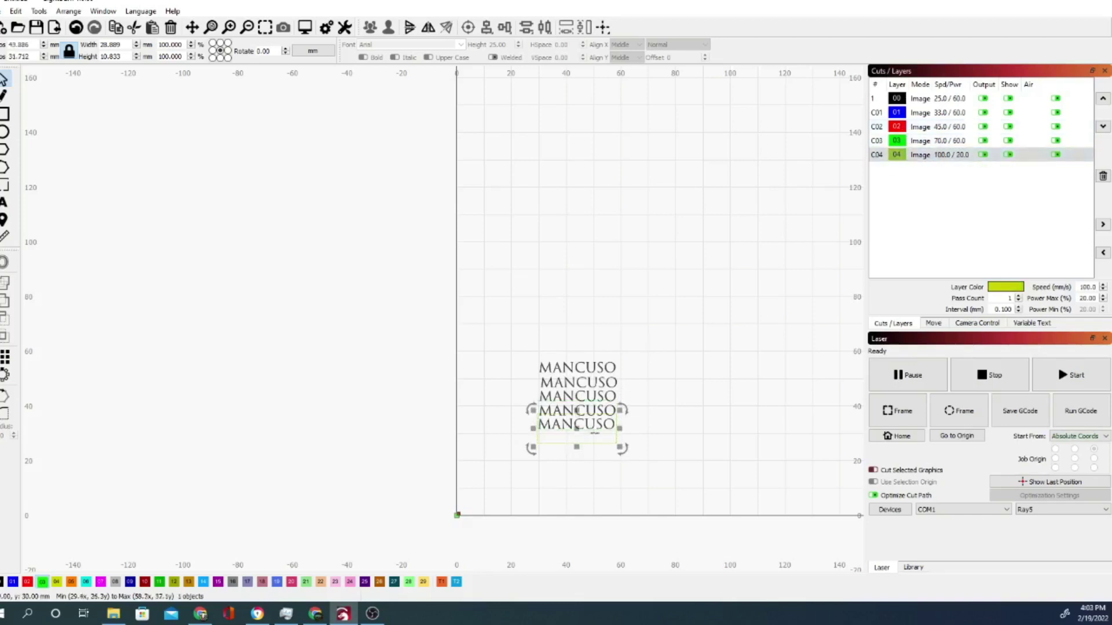
key(Delete)
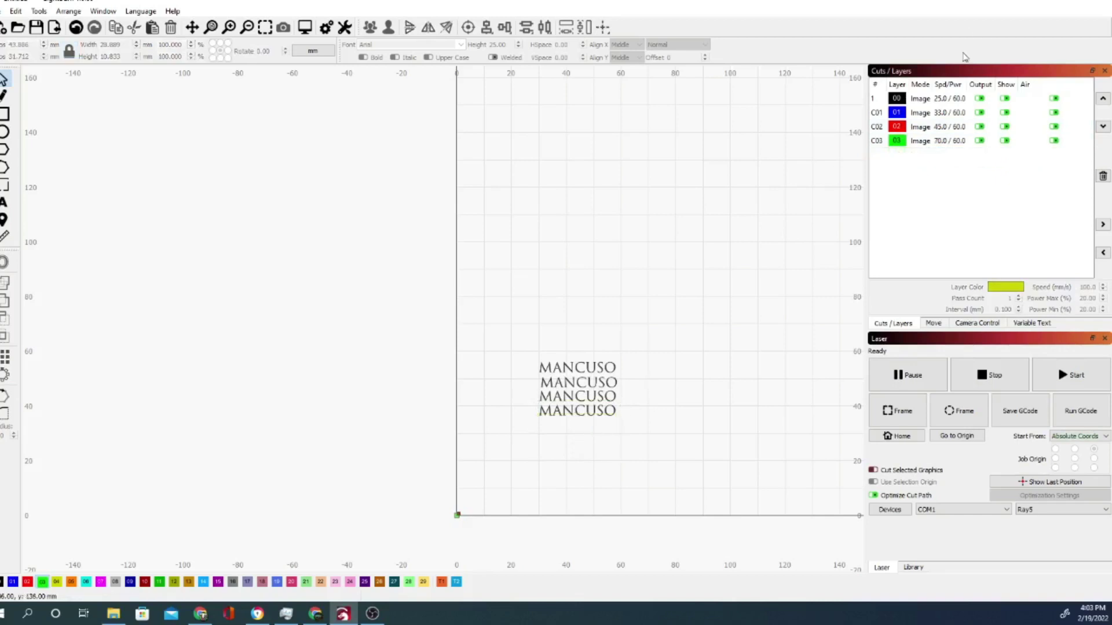
Set max power to 70% on layer 00 (speed 25) and layer C01 (speed 33)
click(960, 99)
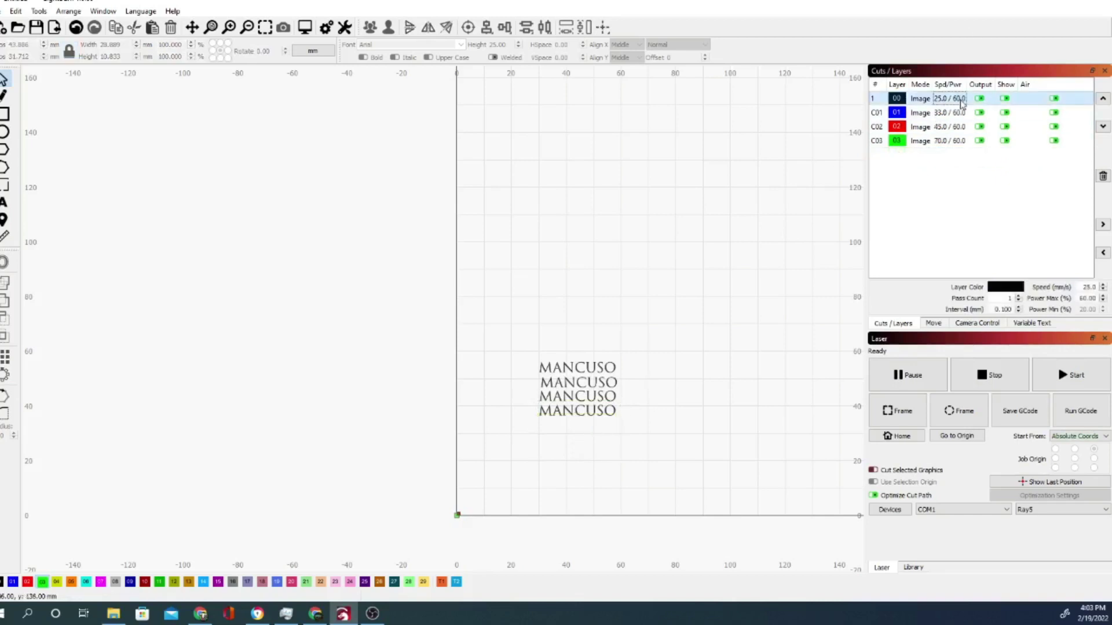
double_click(960, 103)
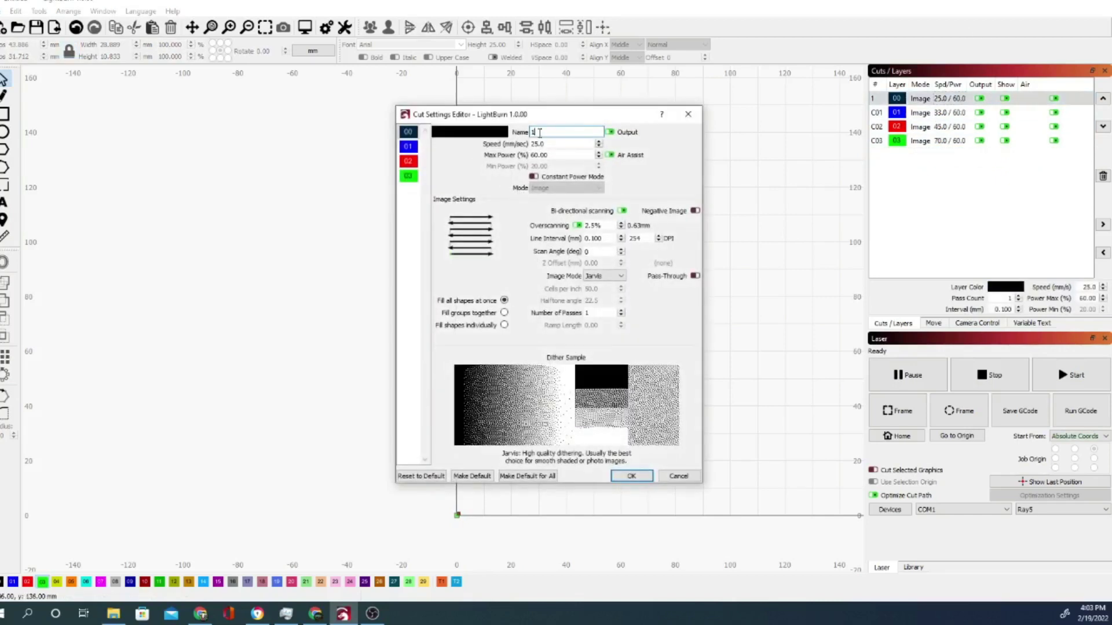
drag(536, 158, 528, 162)
drag(537, 143, 532, 144)
click(631, 475)
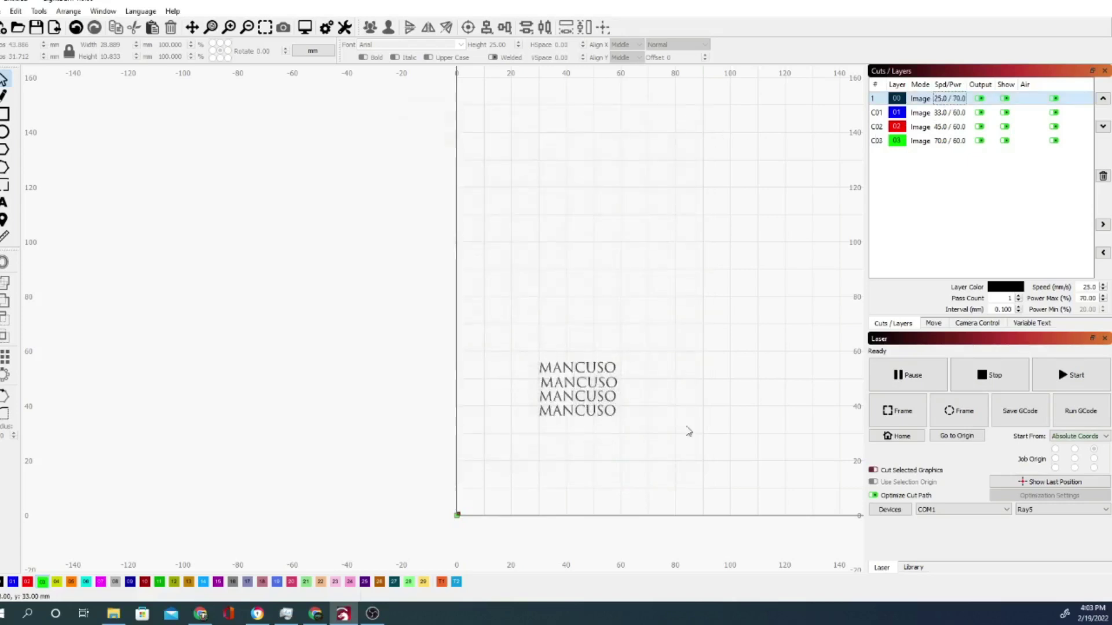
click(959, 116)
double_click(959, 116)
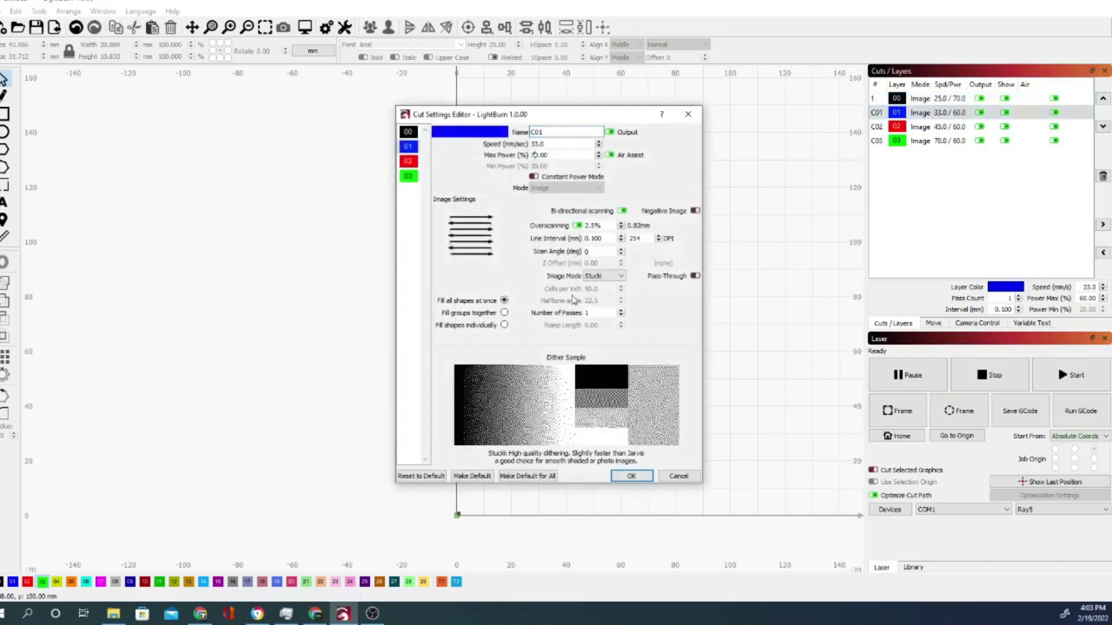
click(630, 478)
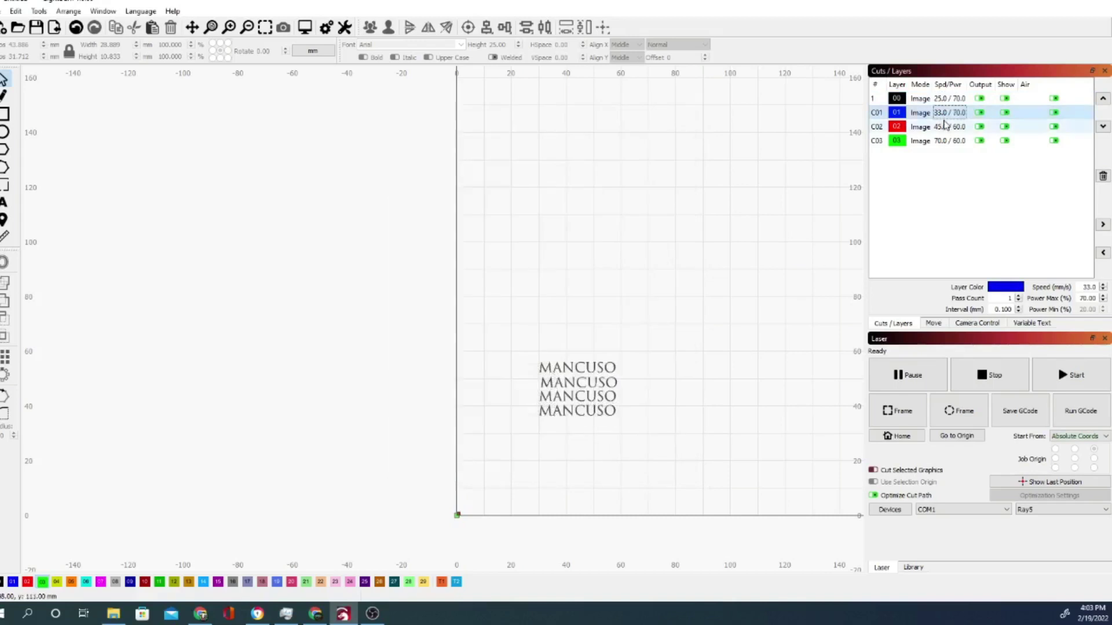
Set max power to 70% on layer C02 (speed 45) and layer C03 (speed 70)
double_click(943, 126)
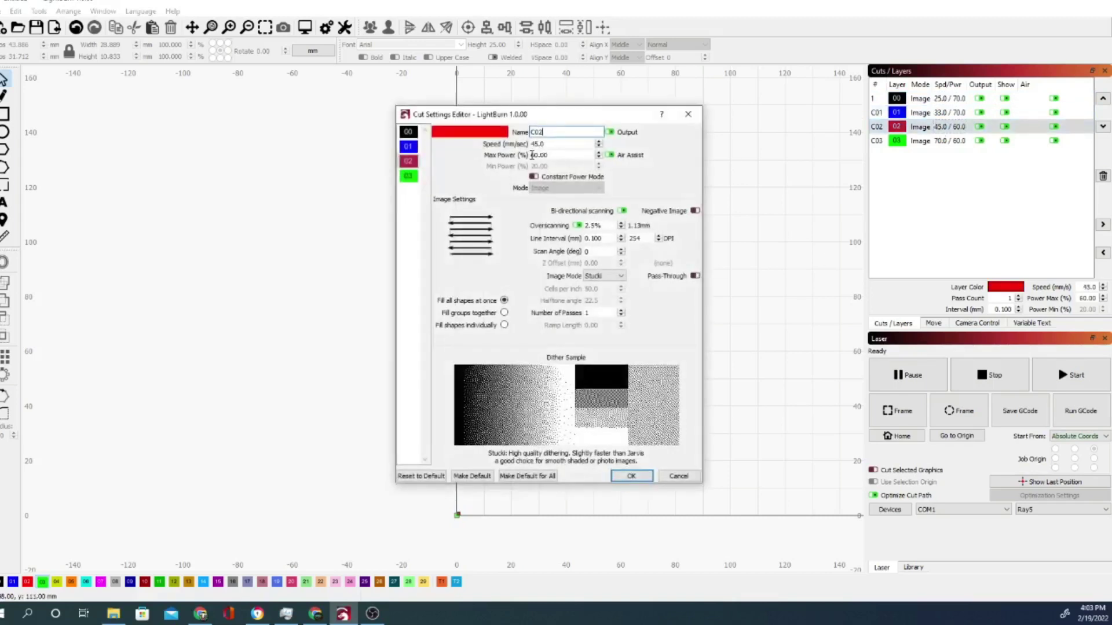
click(531, 155)
click(952, 143)
click(631, 476)
double_click(948, 142)
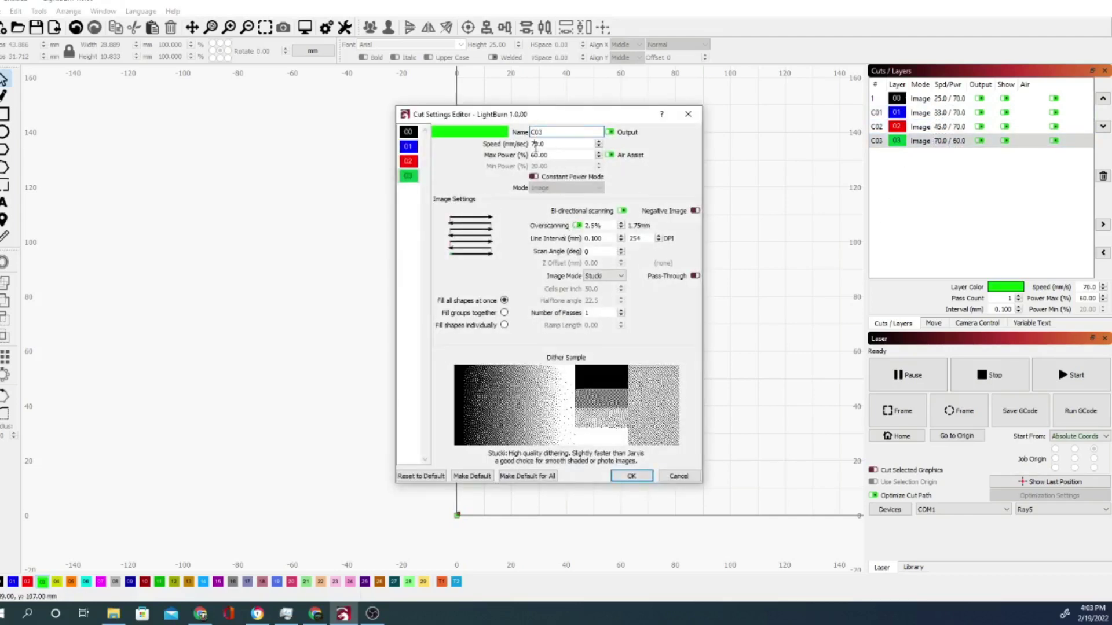
drag(536, 144, 530, 155)
text(7)
click(632, 476)
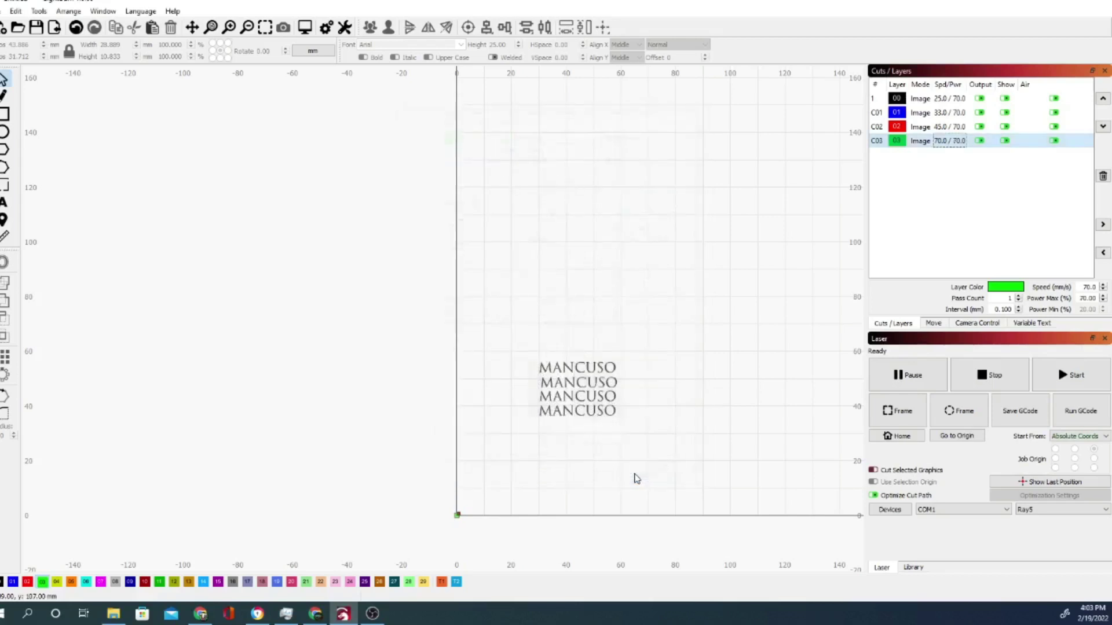